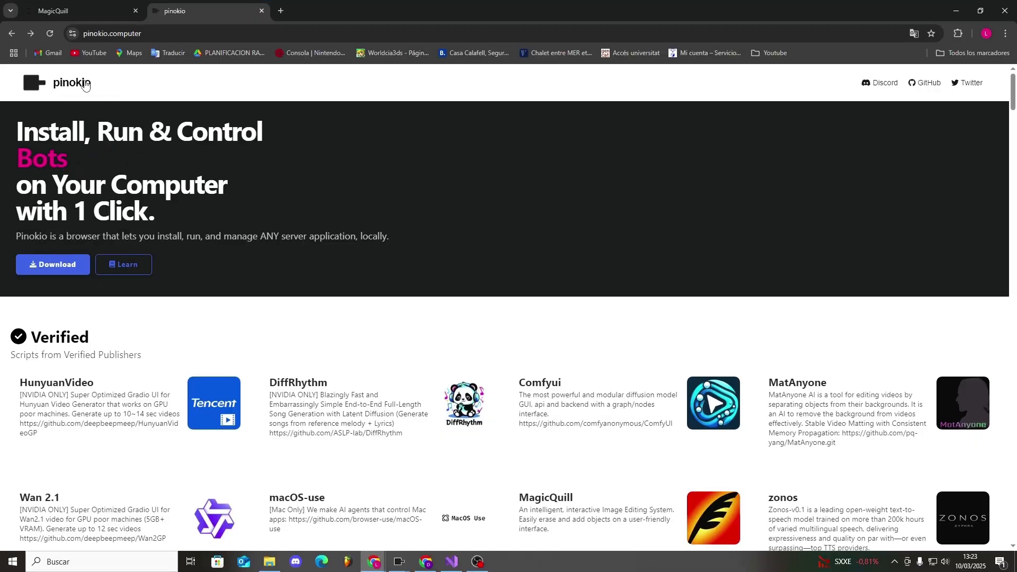
Step: Get Pinokio from its website and open MagicQuill from the verified scripts and the running apps
click(49, 275)
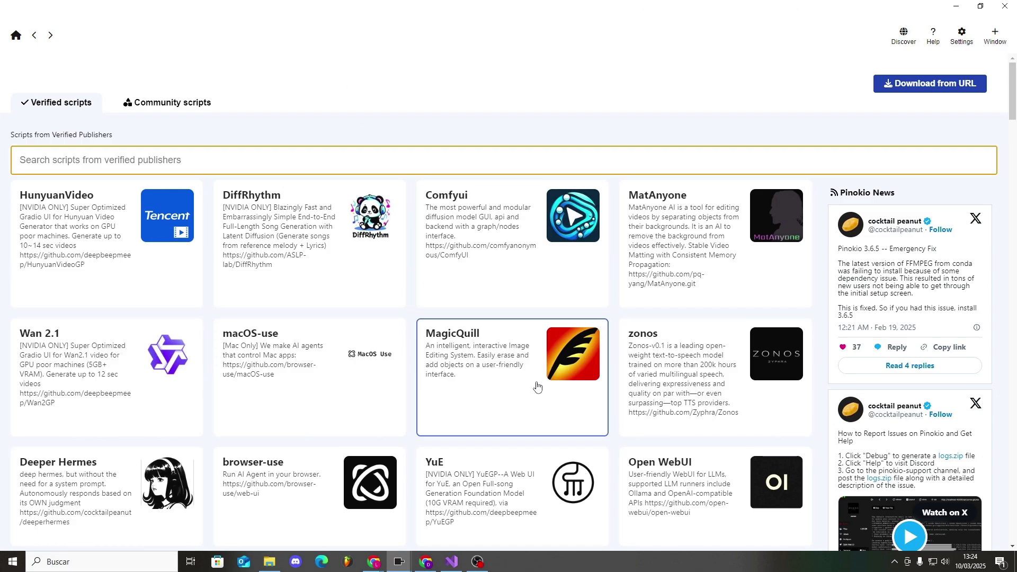
click(537, 388)
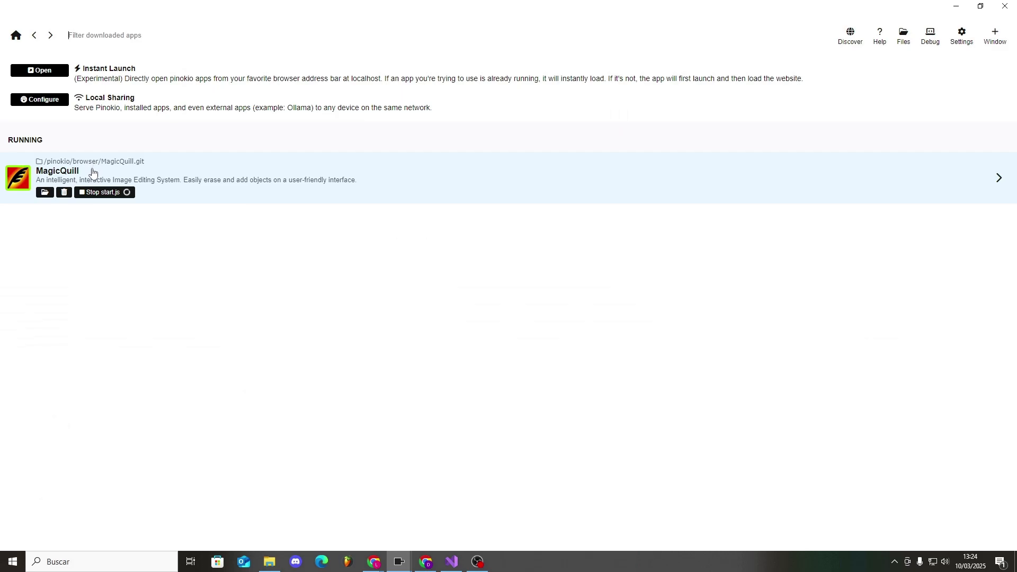
click(92, 173)
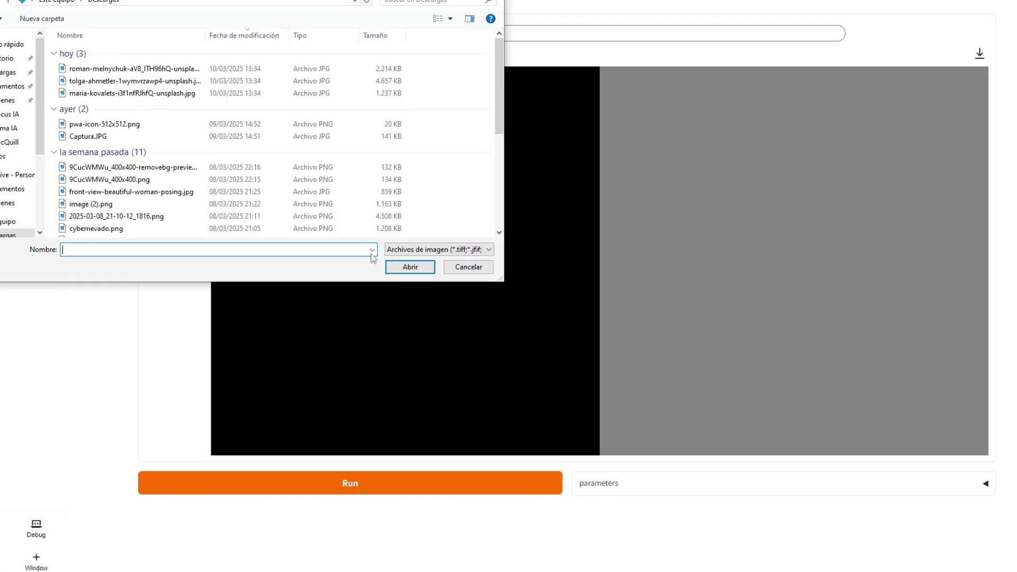
Step: Load today's 1,237 KB Unsplash JPG from the downloads folder into the canvas
click(270, 110)
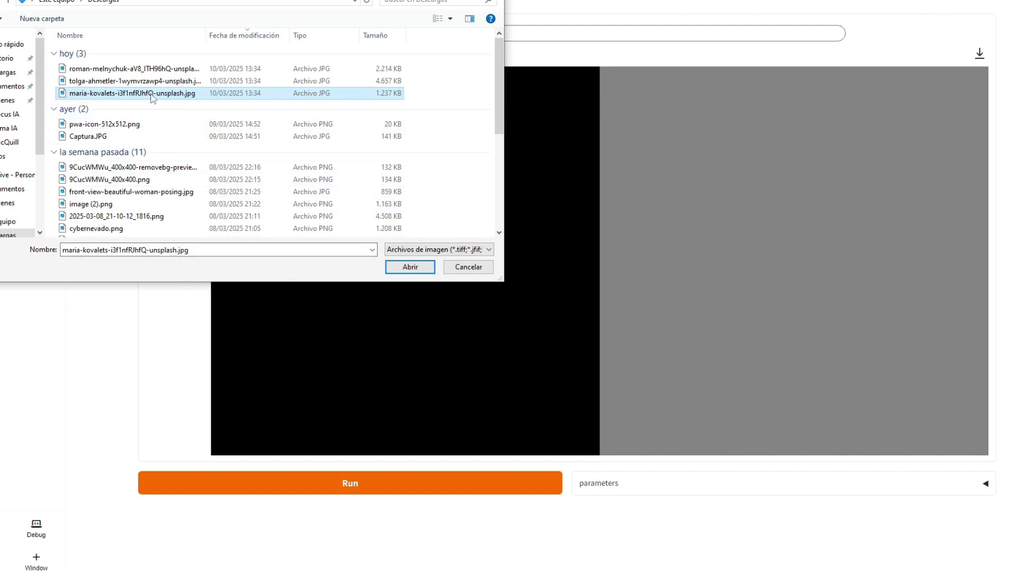
double_click(154, 94)
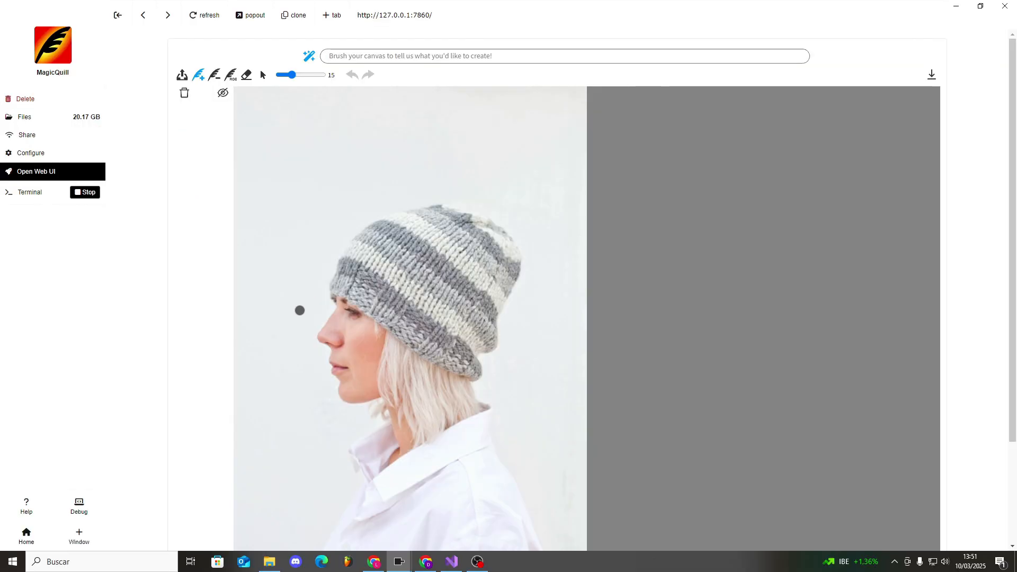
Step: Mask the whole knitted hat with the add-edge brush, raising the brush size to 27 for filling it in
scroll(297, 309, down, 1)
scroll(302, 308, up, 1)
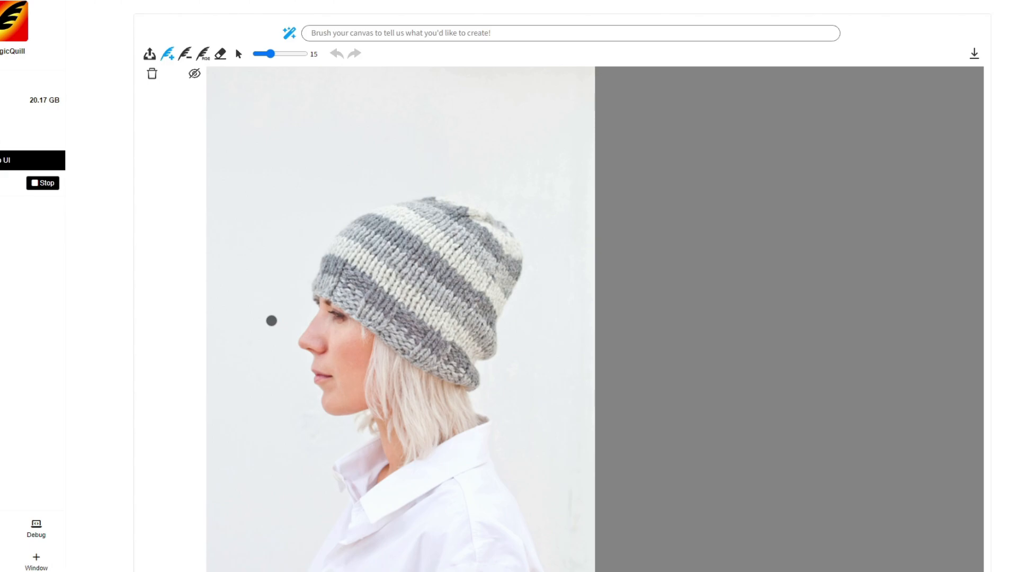
scroll(272, 323, down, 3)
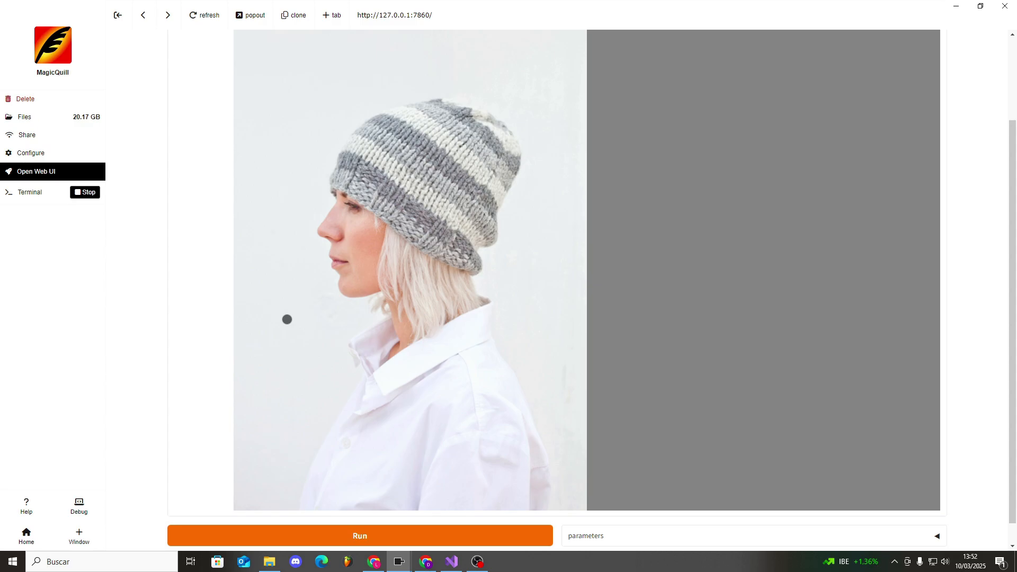
scroll(334, 327, up, 2)
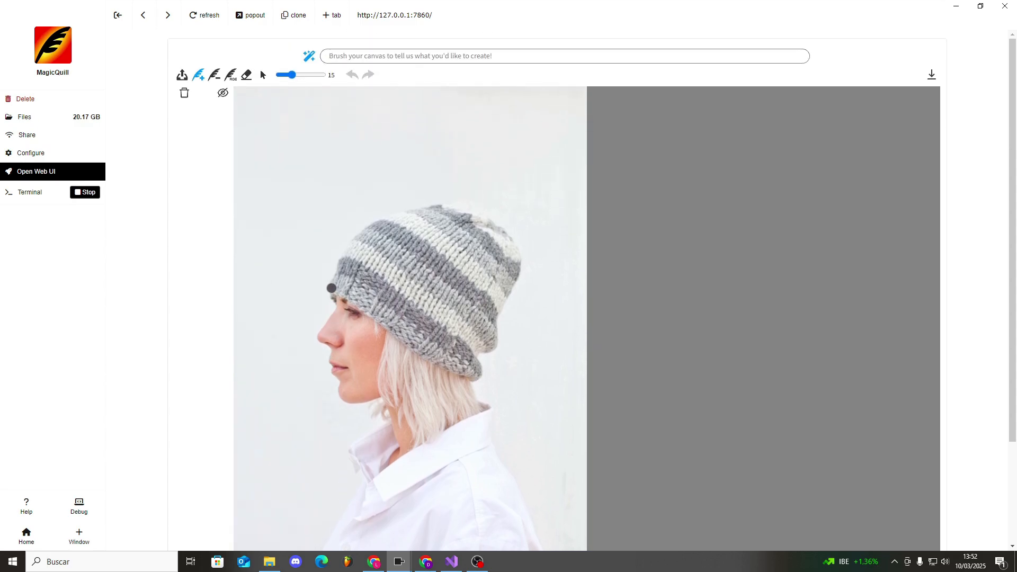
drag(331, 287, 409, 339)
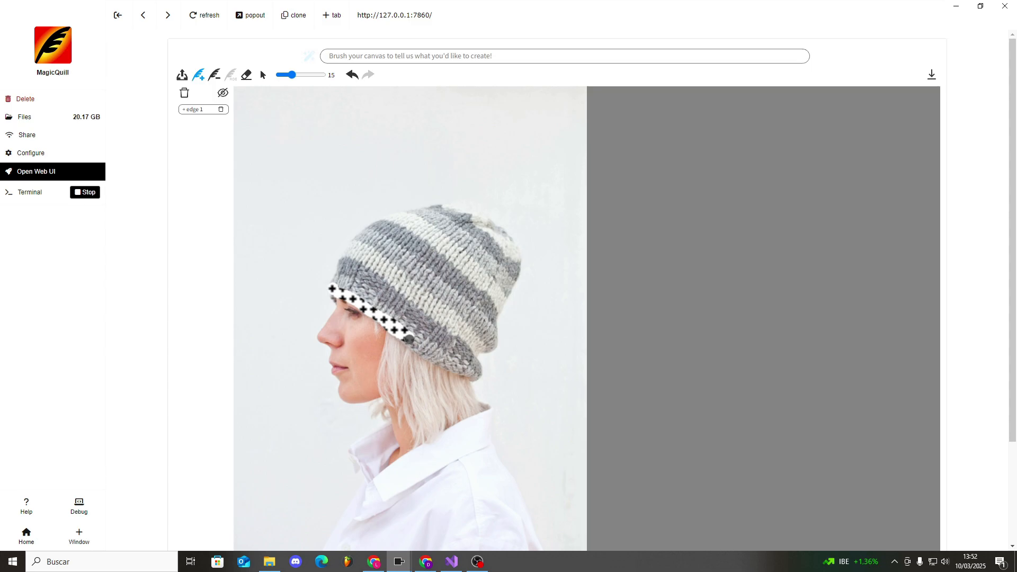
mouse_move(420, 345)
mouse_down()
mouse_move(476, 376)
mouse_move(474, 354)
mouse_move(492, 341)
mouse_move(512, 245)
mouse_move(469, 218)
mouse_move(416, 210)
mouse_up()
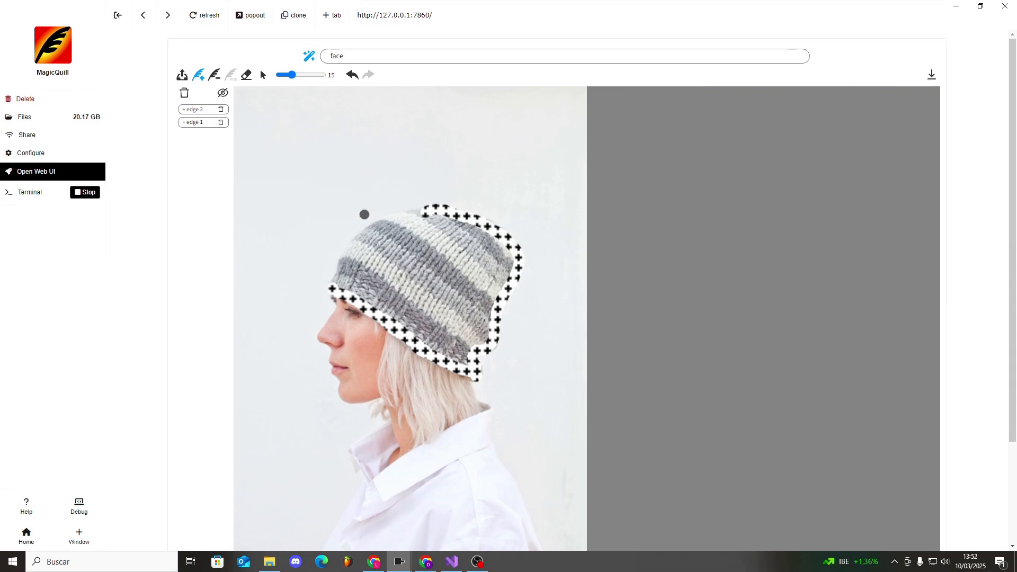
drag(292, 75, 286, 75)
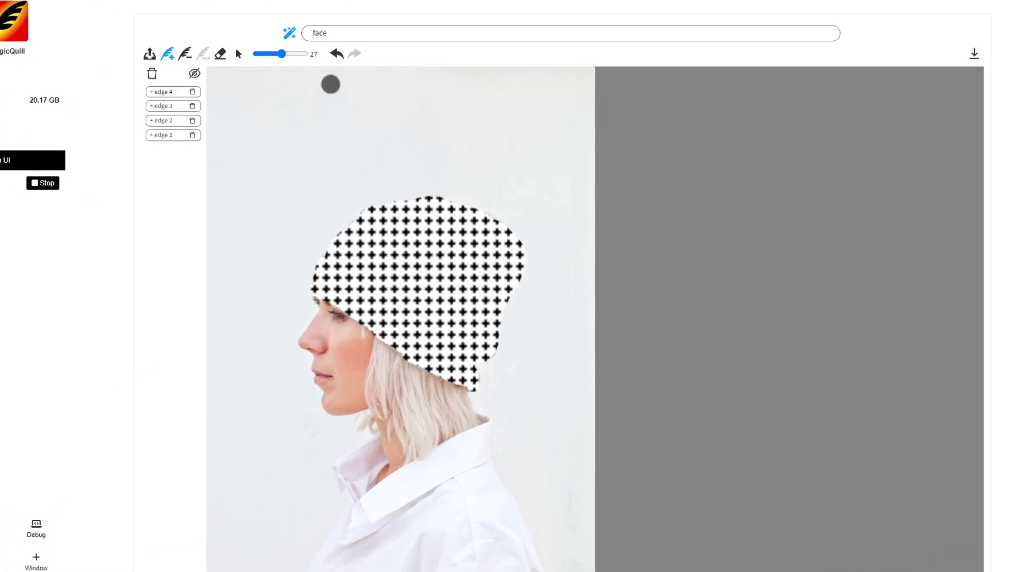
Step: Replace the suggested prompt with "Straw hat"
double_click(344, 32)
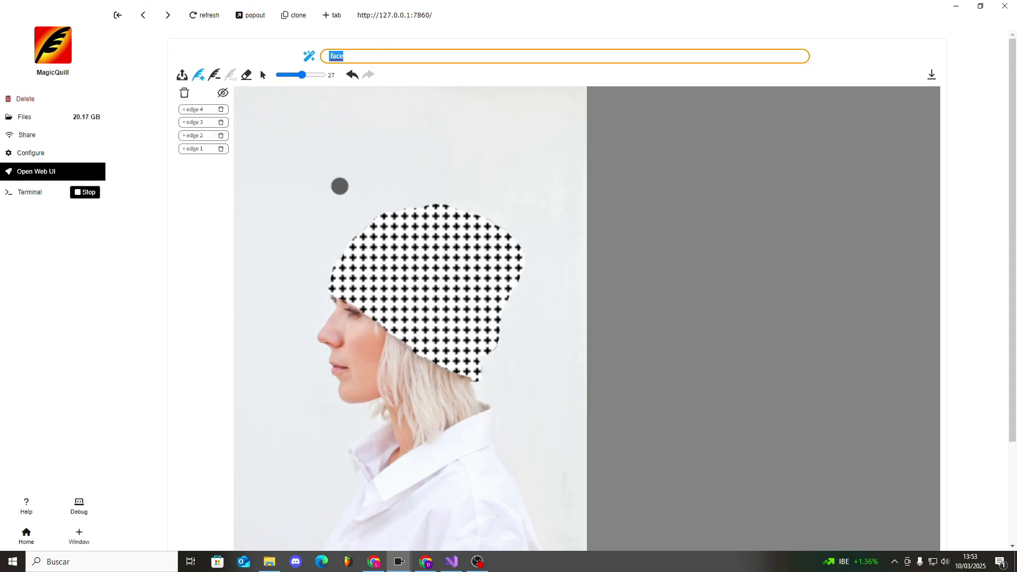
key(BackSpace)
text(A)
key(BackSpace)
text(Straw ha)
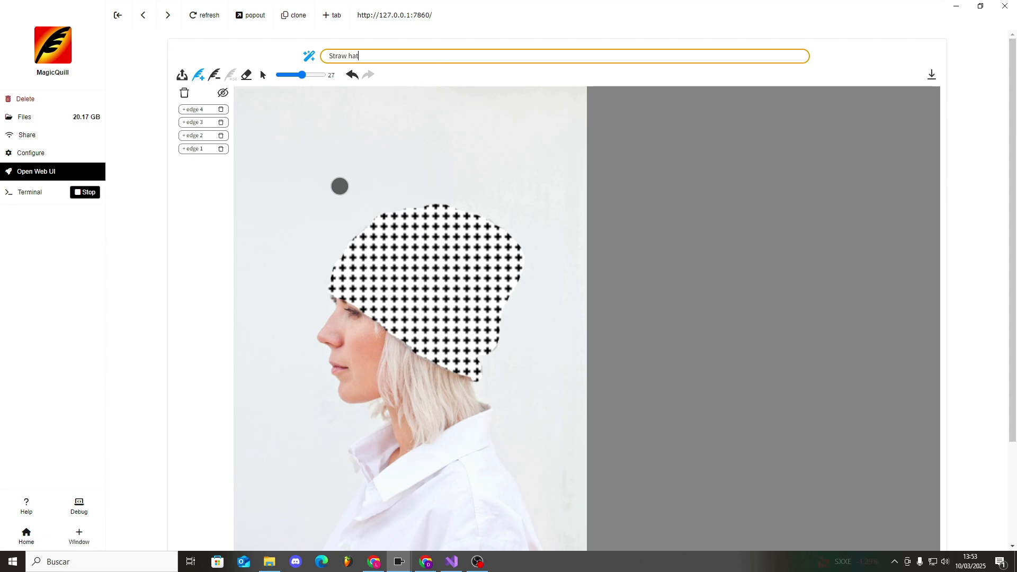
text(t)
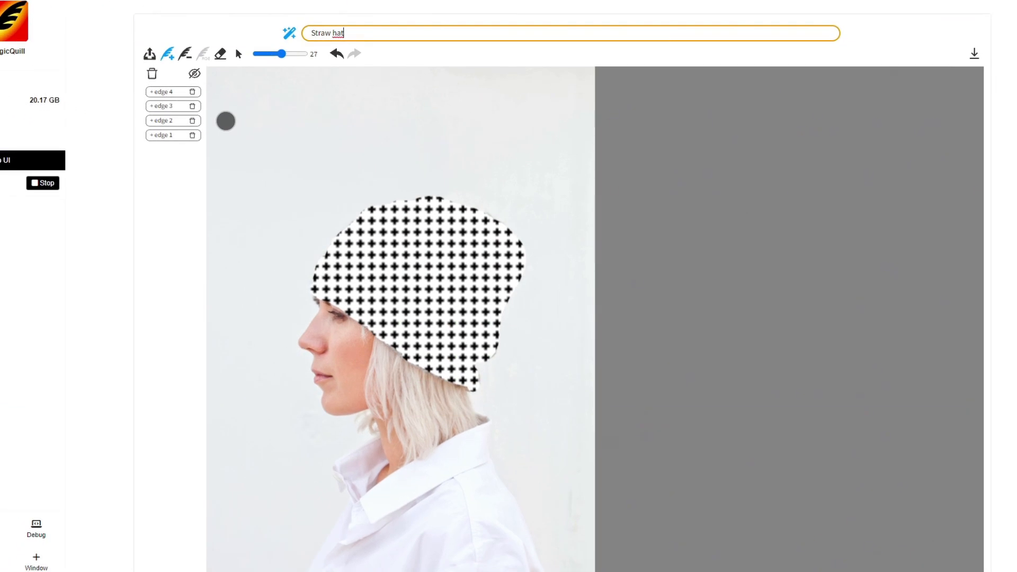
Step: Review the generation parameters from base model to scheduler, keeping ddim_uniform as the scheduler
scroll(357, 475, down, 3)
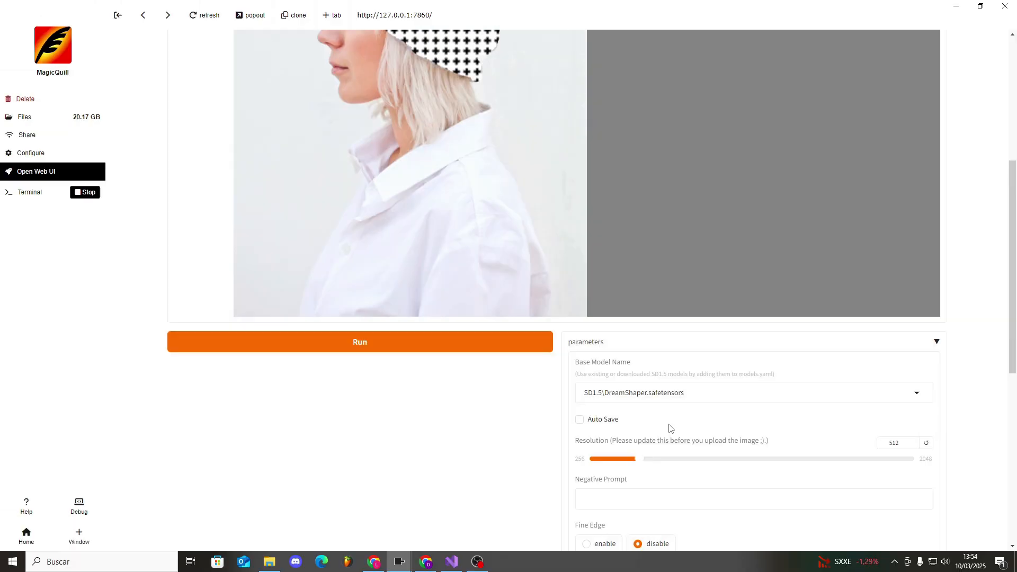
scroll(669, 427, down, 4)
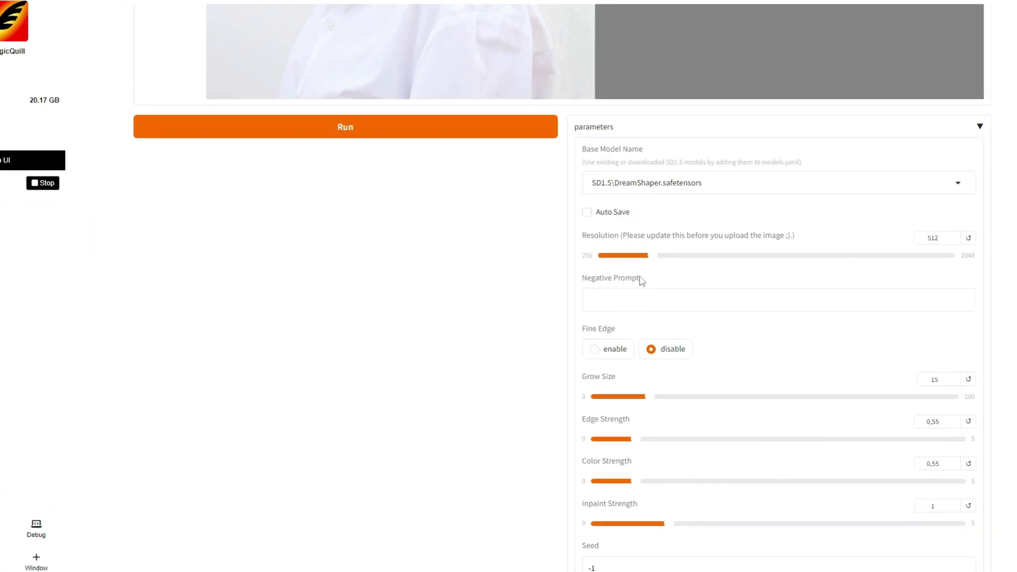
scroll(719, 291, down, 5)
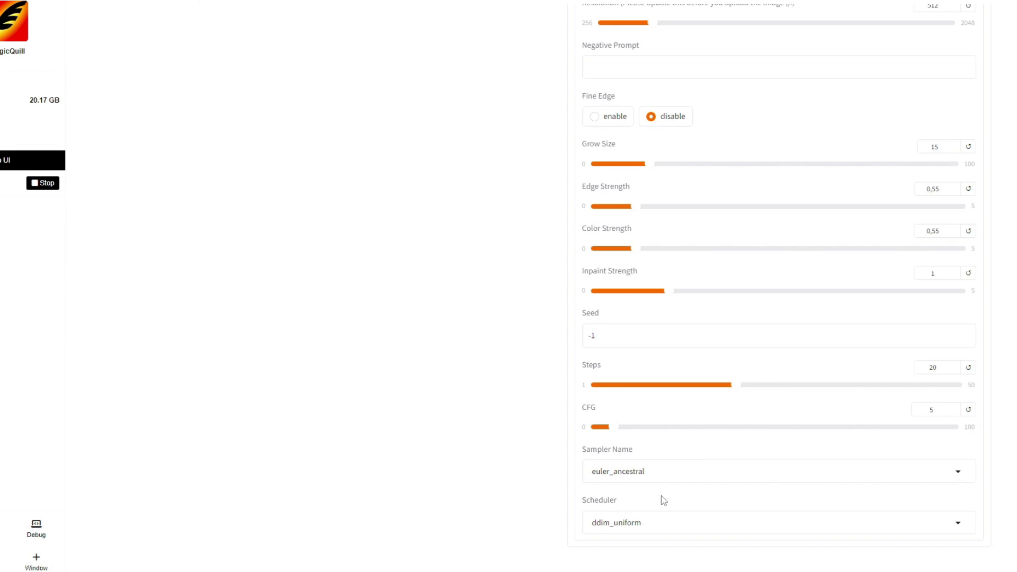
click(664, 523)
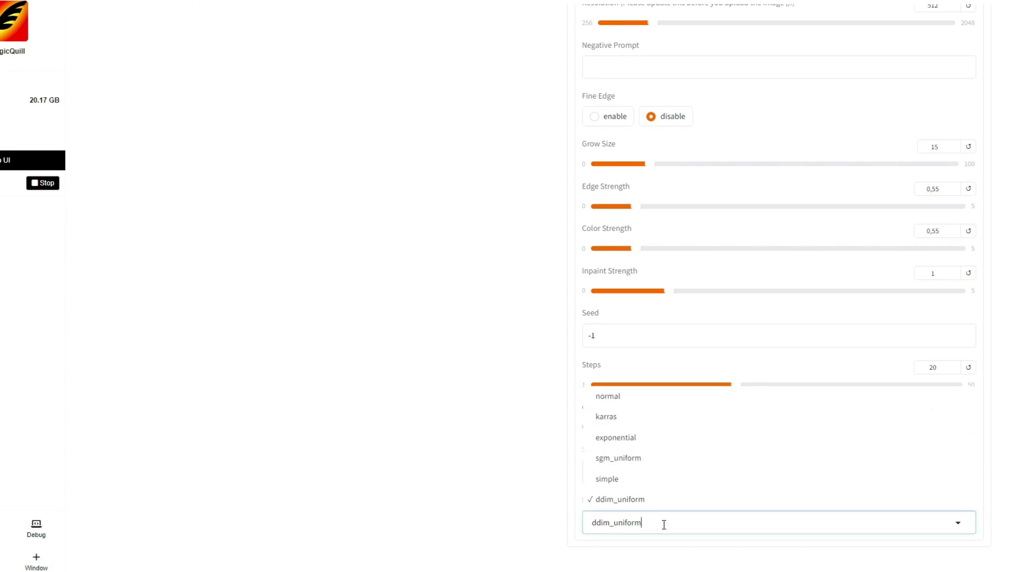
click(614, 498)
scroll(689, 450, up, 10)
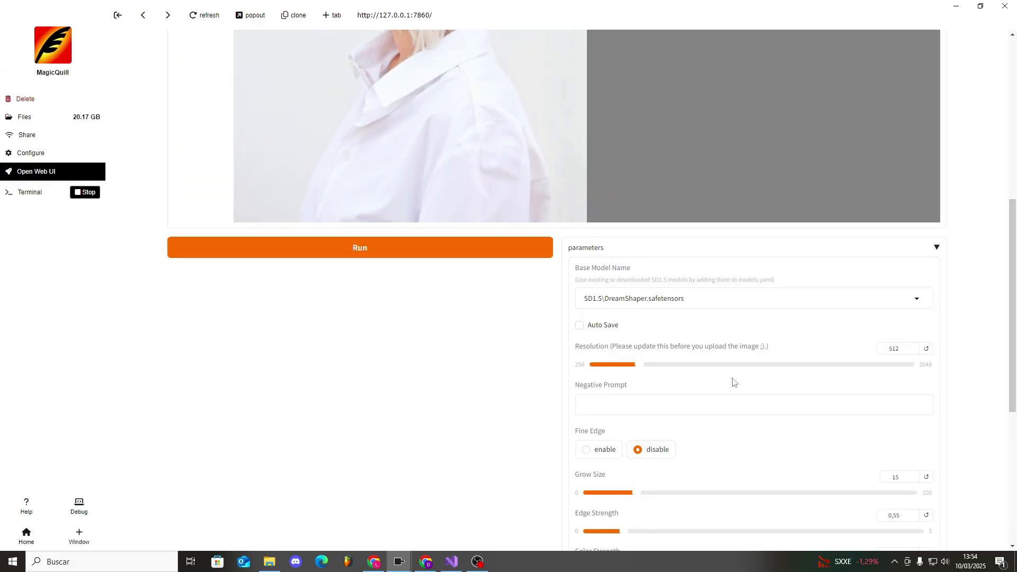
scroll(734, 381, down, 1)
scroll(645, 372, up, 4)
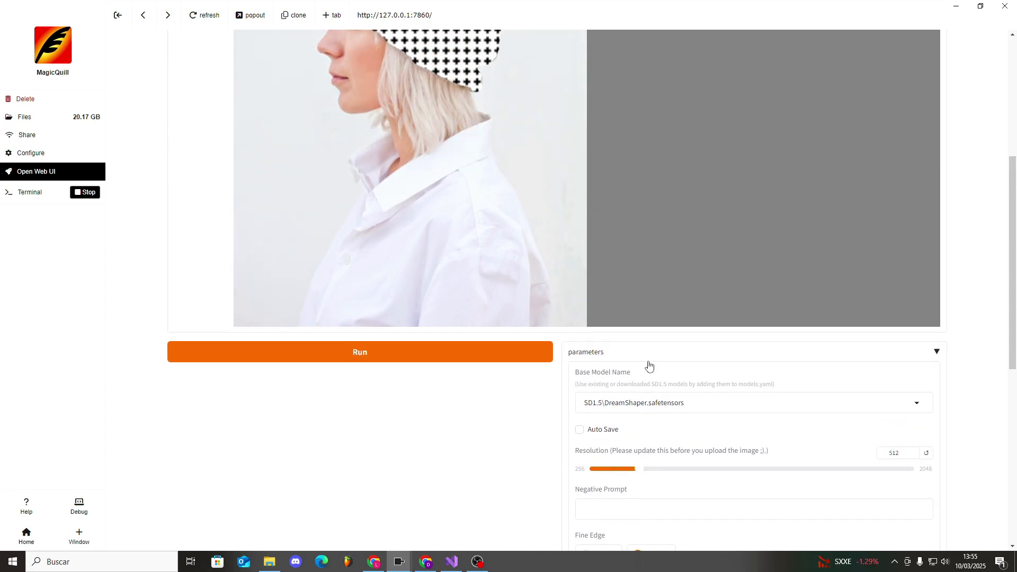
Step: Run the straw hat generation and reject the generated image
click(627, 404)
click(443, 509)
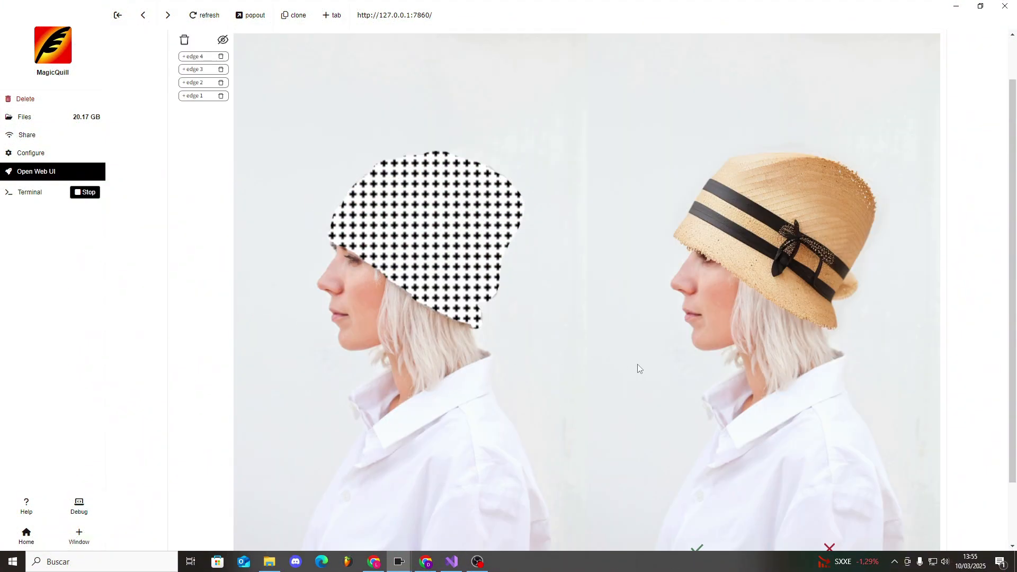
scroll(703, 380, up, 1)
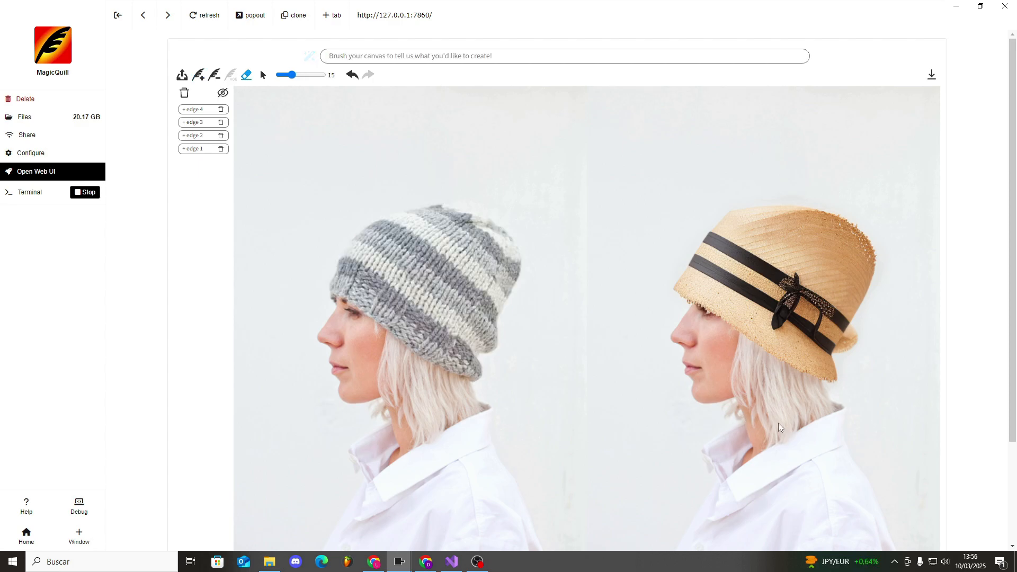
scroll(776, 422, down, 3)
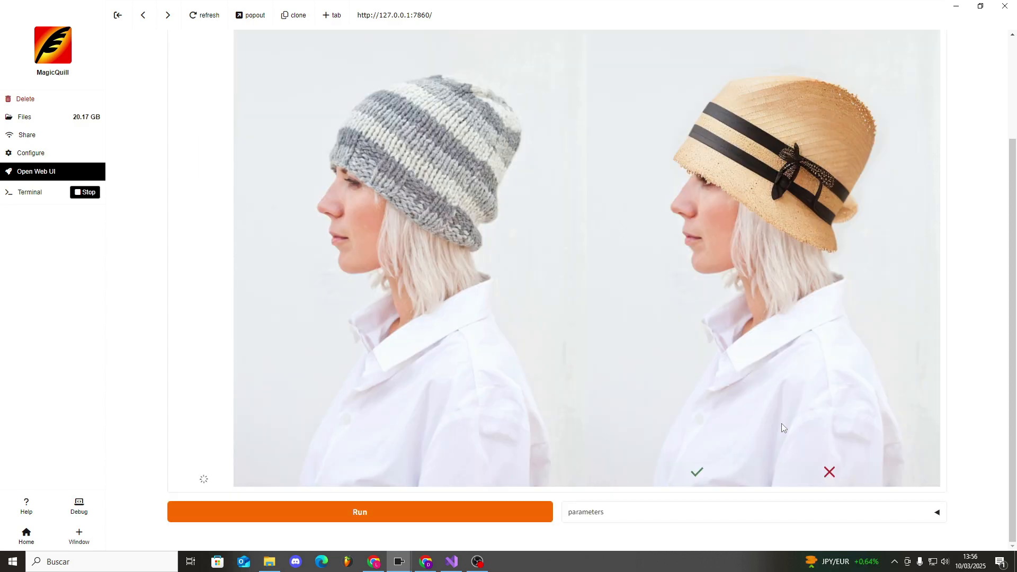
click(830, 473)
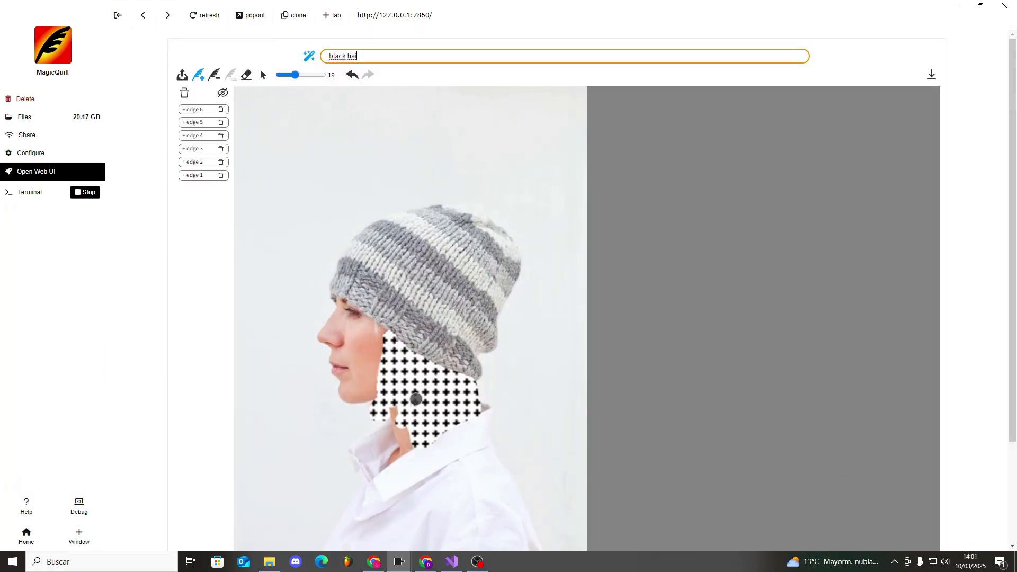
Step: Add one more brush dab to the mask over the hair and inspect the generated hair beside the original
click(416, 399)
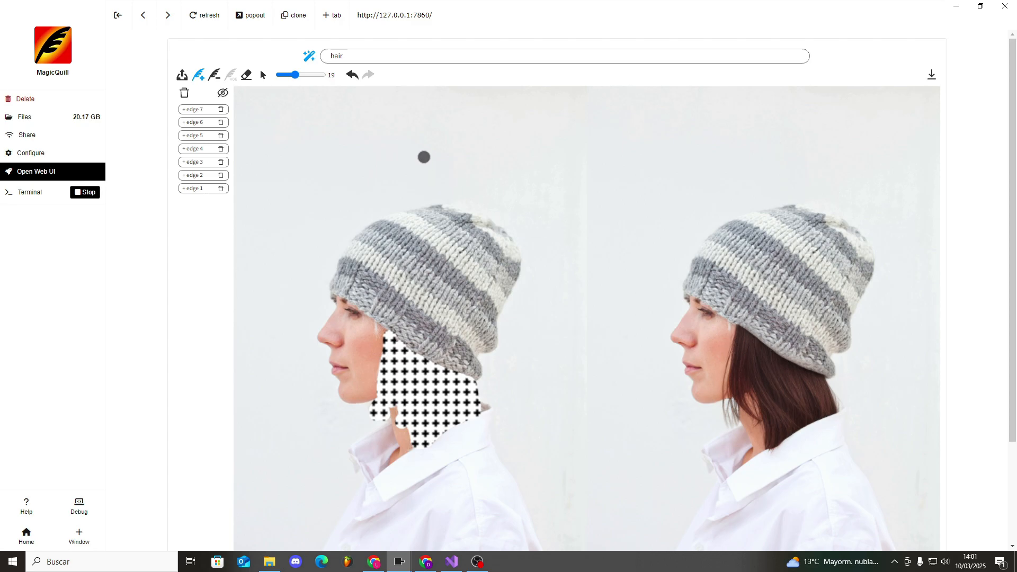
scroll(773, 390, down, 2)
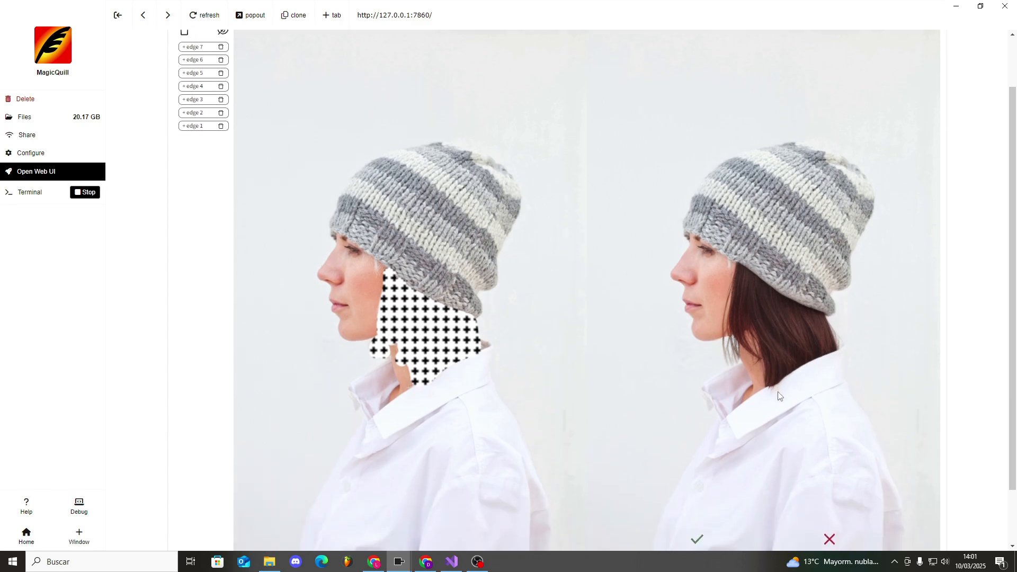
scroll(779, 391, up, 1)
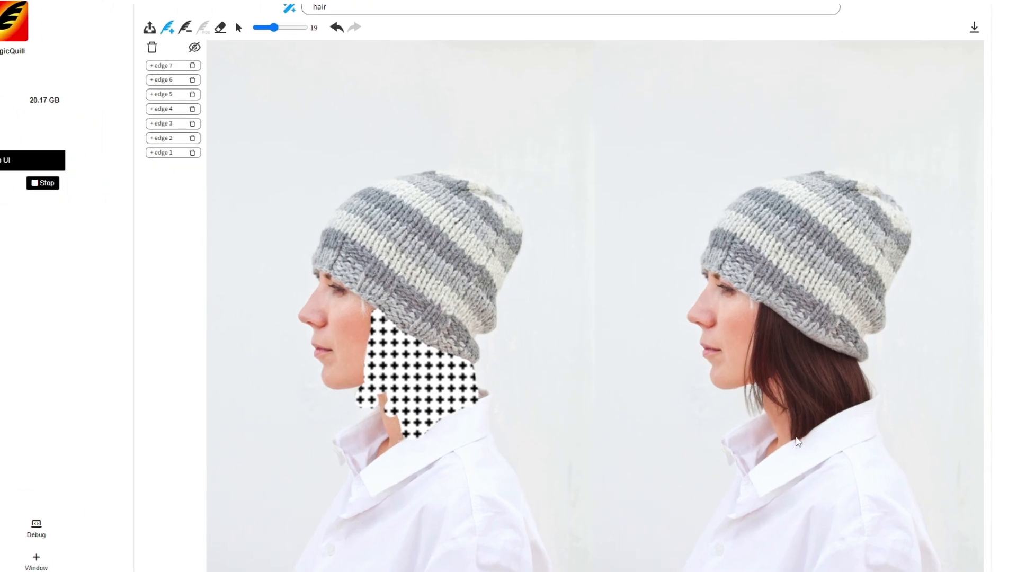
scroll(799, 442, down, 1)
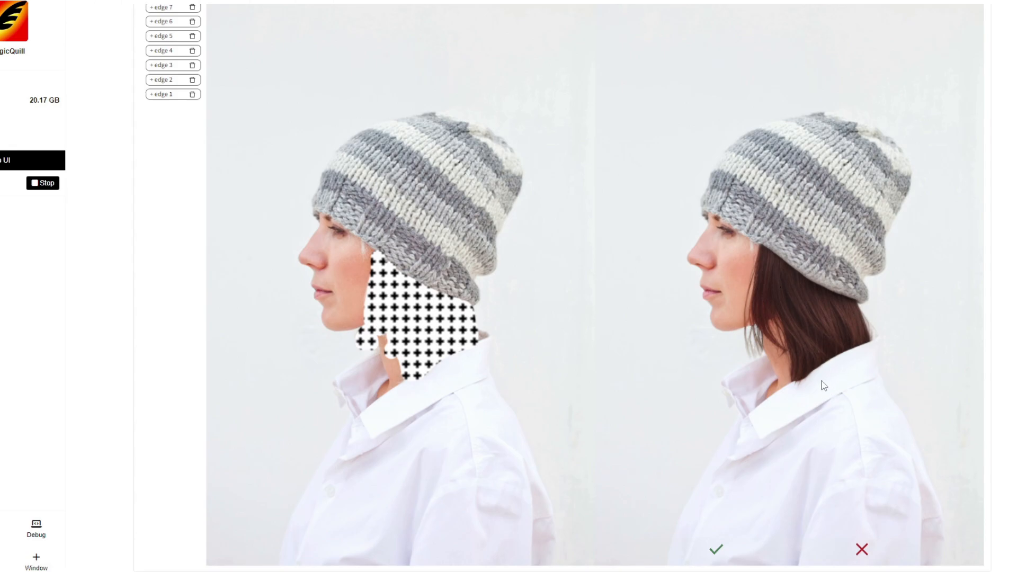
scroll(795, 380, down, 1)
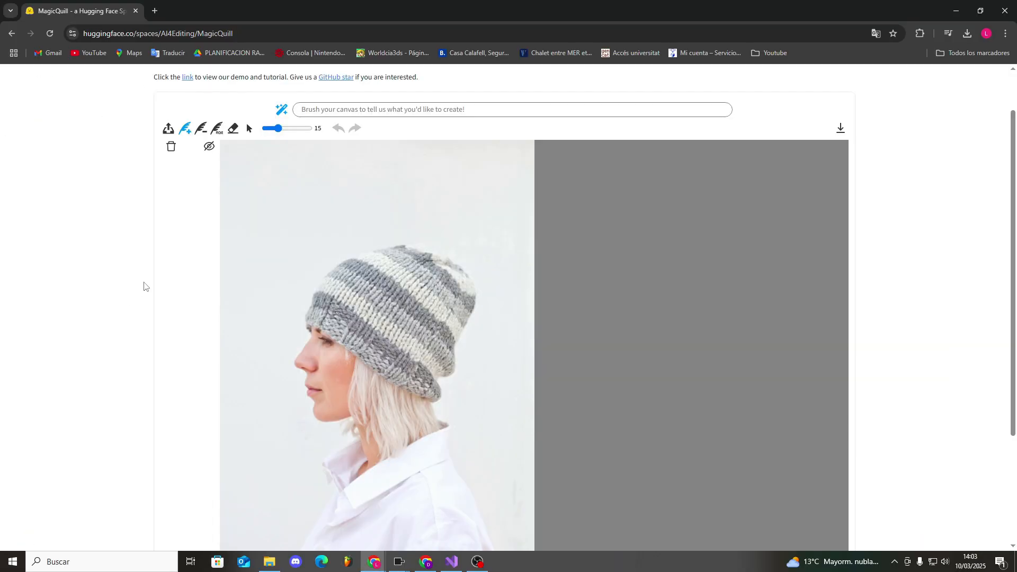
Step: In the MagicQuill Hugging Face space, choose blue for the color brush and paint over the hair below the hat
scroll(143, 286, down, 1)
scroll(161, 270, up, 1)
click(217, 128)
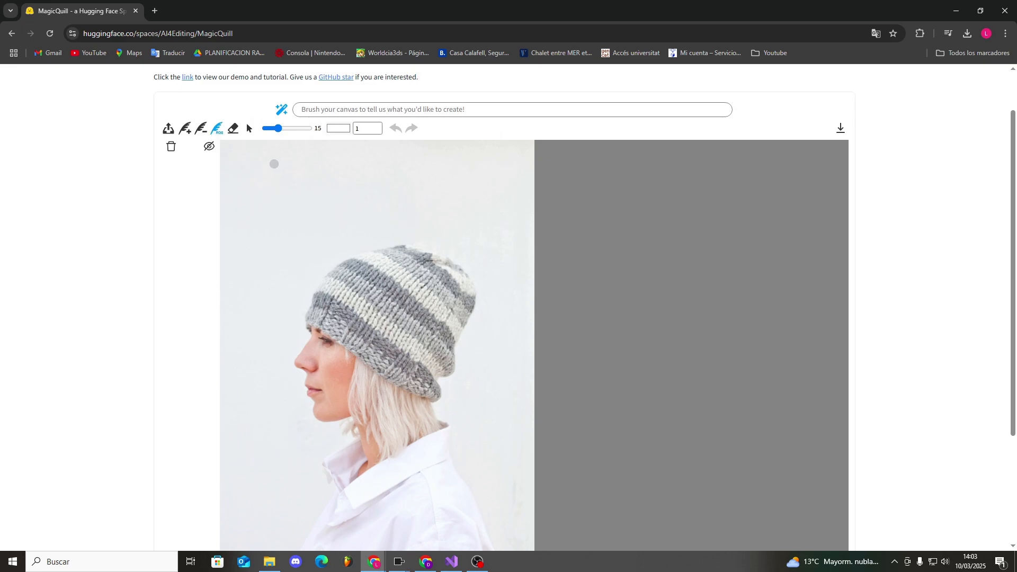
click(338, 129)
mouse_move(423, 160)
mouse_down()
mouse_move(422, 177)
mouse_move(409, 148)
mouse_up()
mouse_move(346, 358)
mouse_down()
mouse_move(360, 380)
mouse_move(360, 367)
mouse_move(431, 404)
mouse_move(434, 426)
mouse_move(378, 460)
mouse_move(365, 377)
mouse_up()
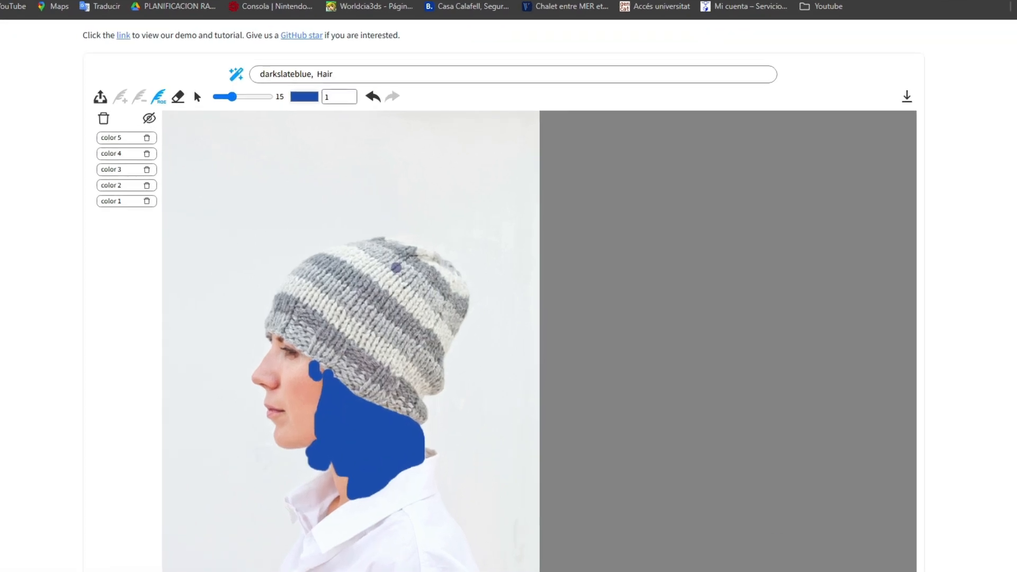
Step: Highlight the color word in the suggested prompt and compare the generated hair color with the original photo
drag(260, 73, 309, 75)
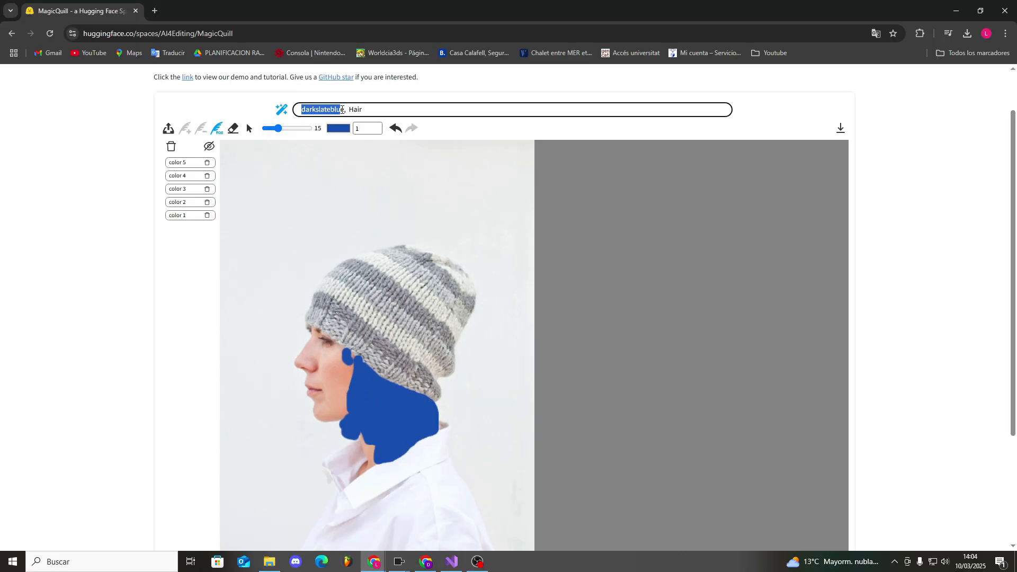
scroll(477, 211, down, 5)
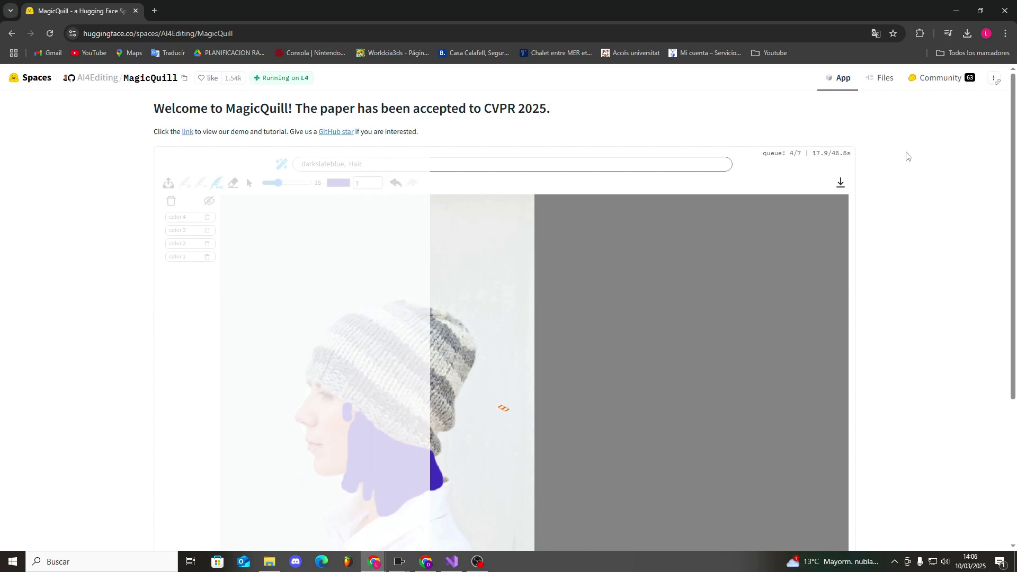
scroll(902, 213, down, 1)
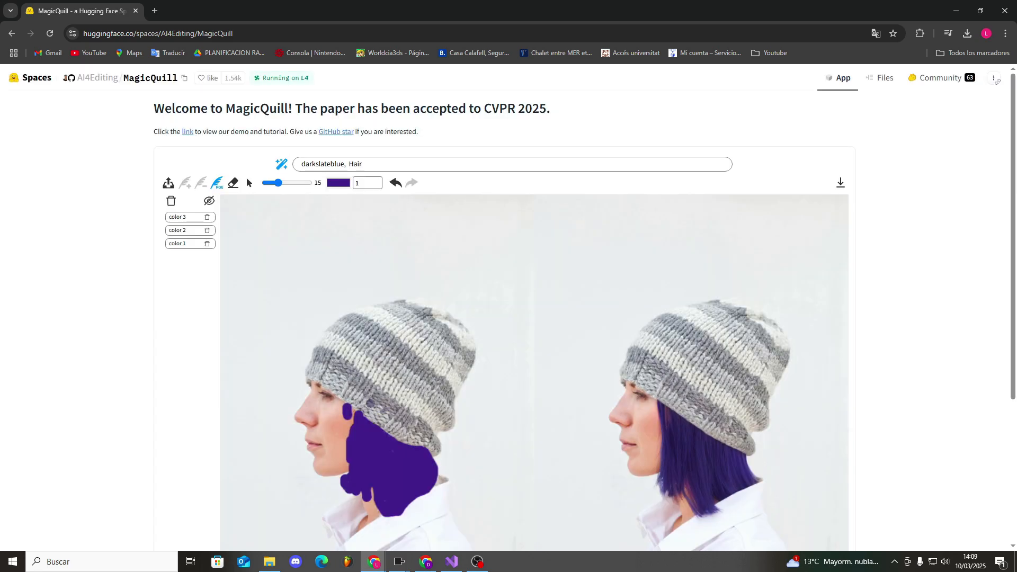
scroll(95, 300, down, 2)
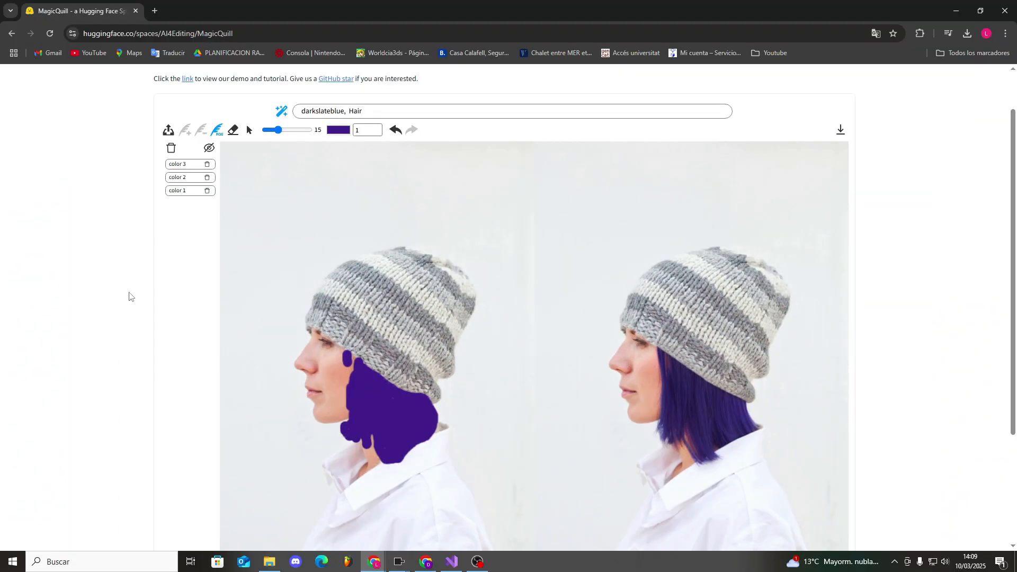
Step: In the local MagicQuill web UI, mask the street background around the walking man with the add brush at size 39
scroll(55, 296, down, 1)
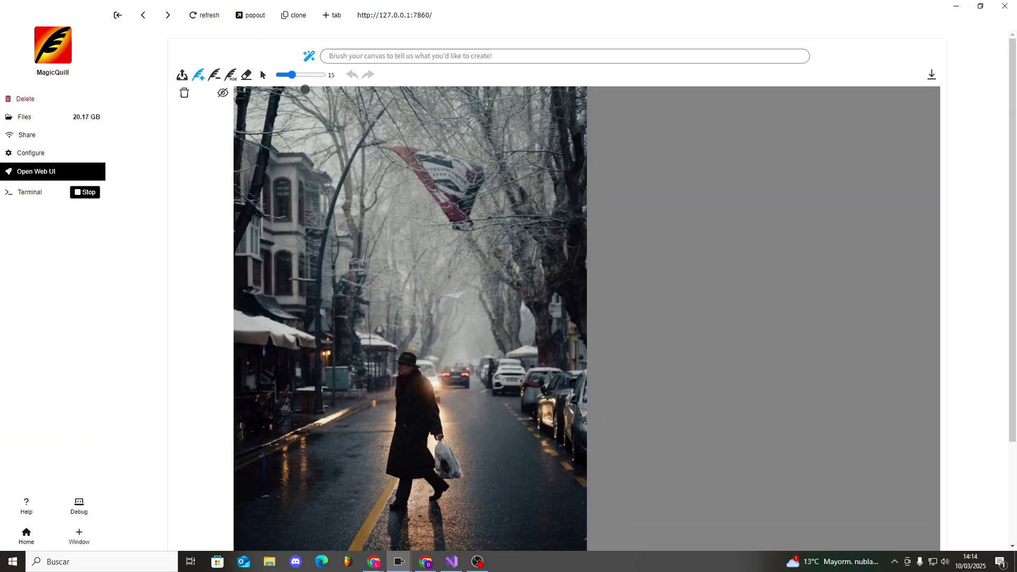
mouse_move(292, 75)
mouse_down()
mouse_move(320, 77)
mouse_move(313, 74)
mouse_up()
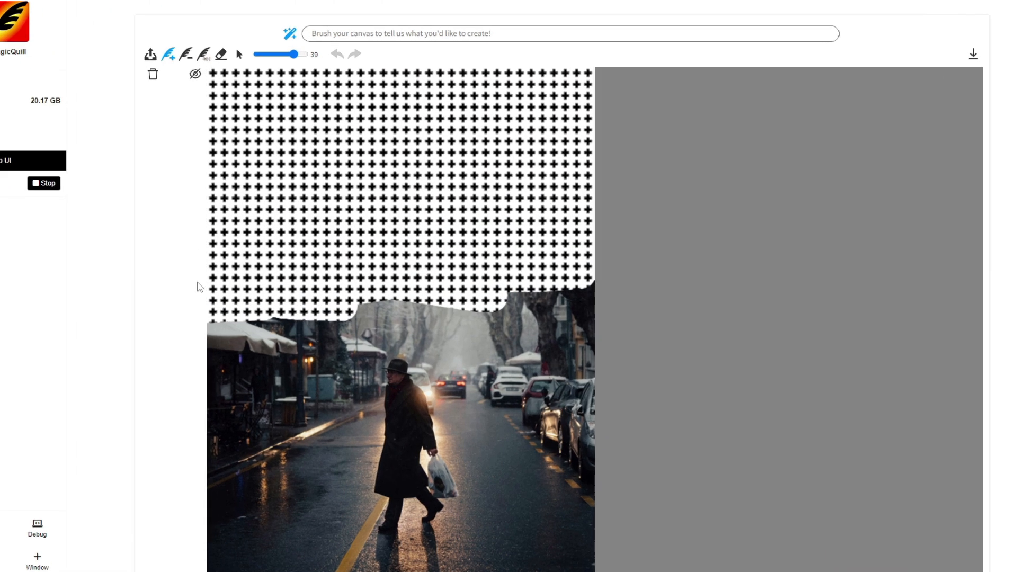
mouse_move(395, 295)
mouse_down()
mouse_move(600, 290)
mouse_move(586, 292)
mouse_move(594, 360)
mouse_move(591, 371)
mouse_move(540, 350)
mouse_move(539, 378)
mouse_move(369, 333)
mouse_move(221, 324)
mouse_move(212, 334)
mouse_move(357, 539)
mouse_up()
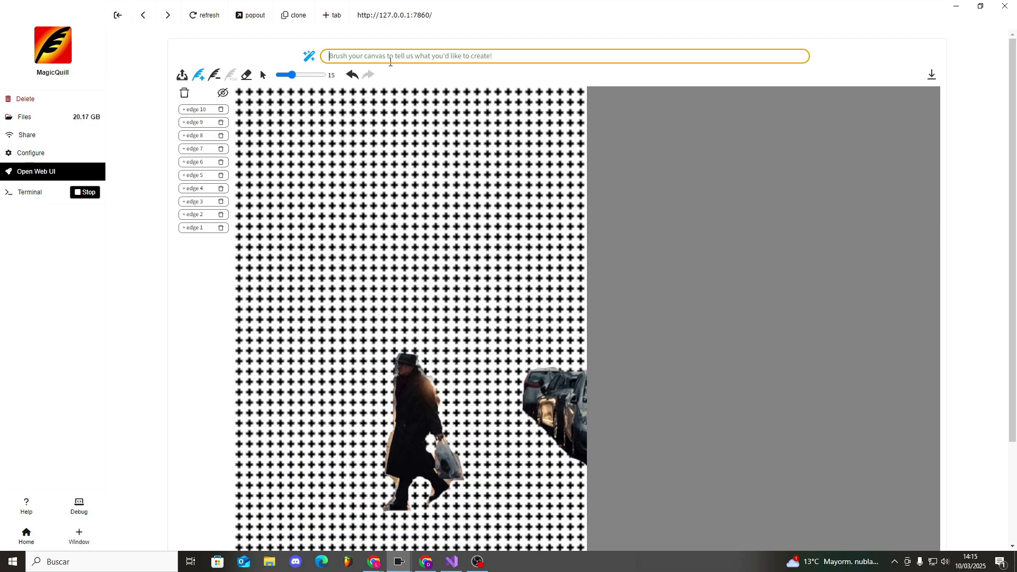
Step: Enter the prompt "background, New york city" for the masked street photo and run the generation
click(391, 62)
text(background,)
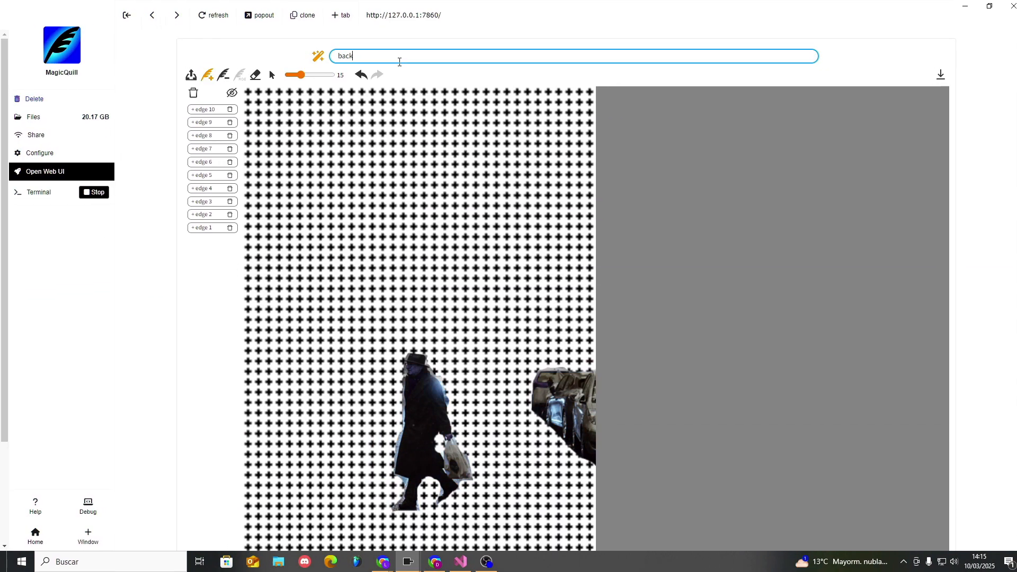
text( New york city)
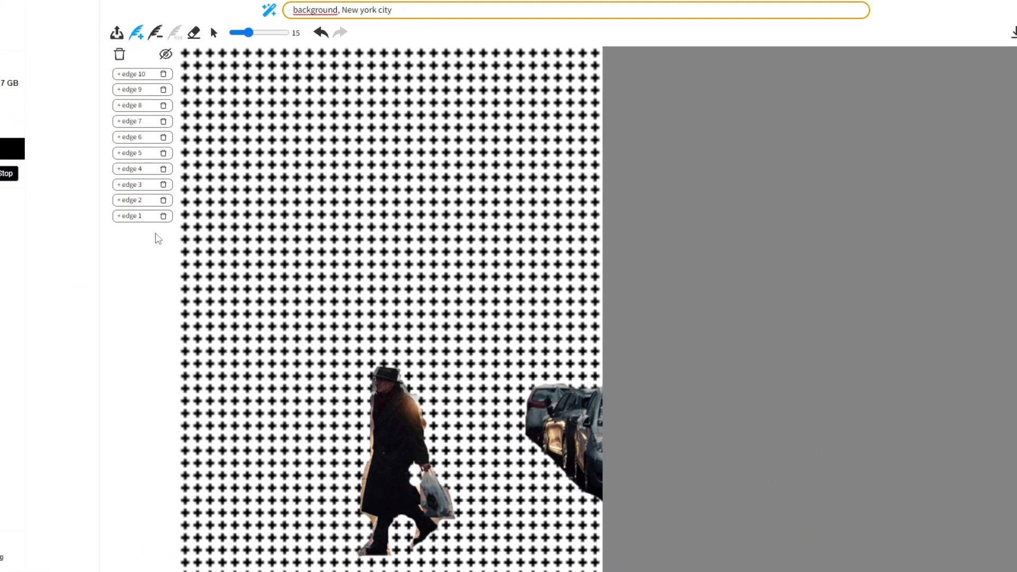
scroll(158, 239, down, 3)
click(306, 563)
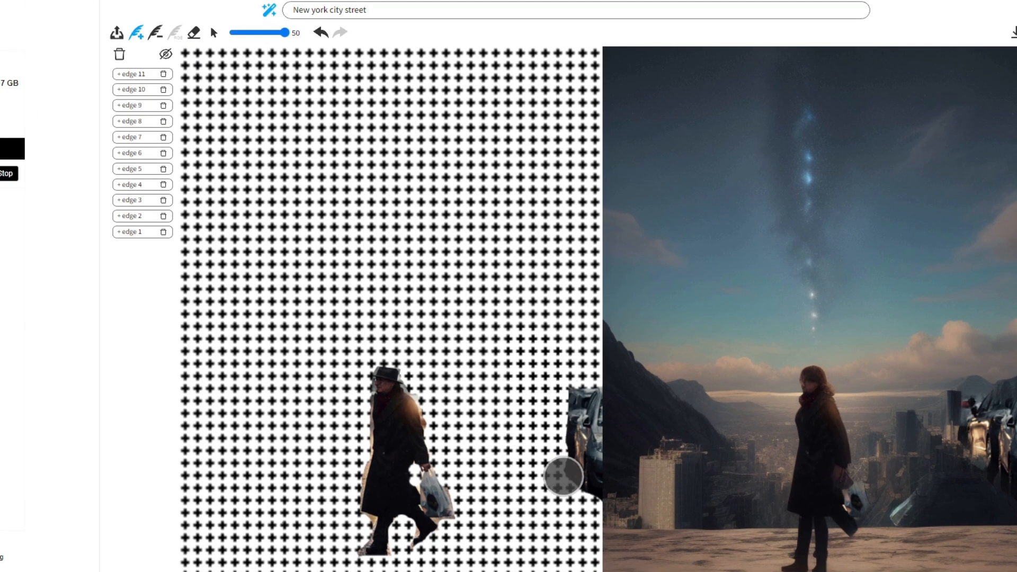
Step: Mask the remaining parked cars with the add brush at size 50 and rerun the generation with the prompt "New york city street"
drag(586, 457, 586, 466)
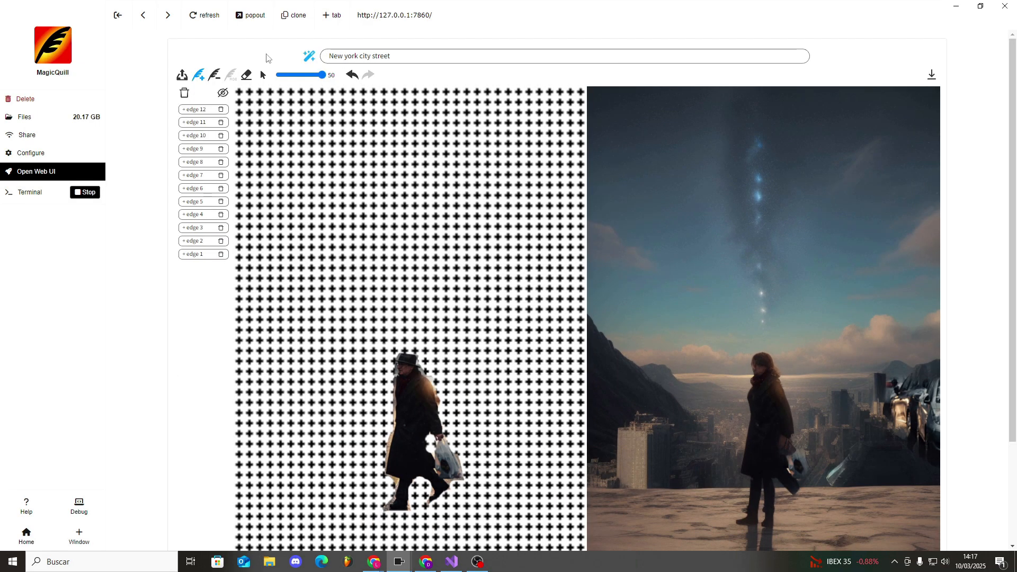
scroll(374, 330, down, 1)
scroll(396, 322, down, 2)
click(357, 513)
scroll(187, 383, up, 2)
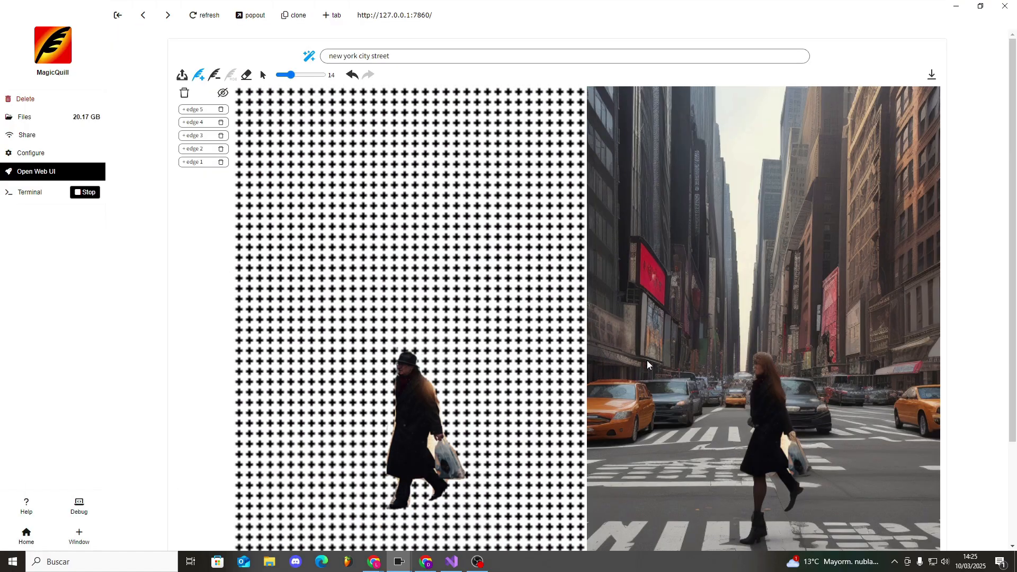
Step: Expand the generation parameters, review them from base model to scheduler, and adjust the number of steps
scroll(657, 353, down, 2)
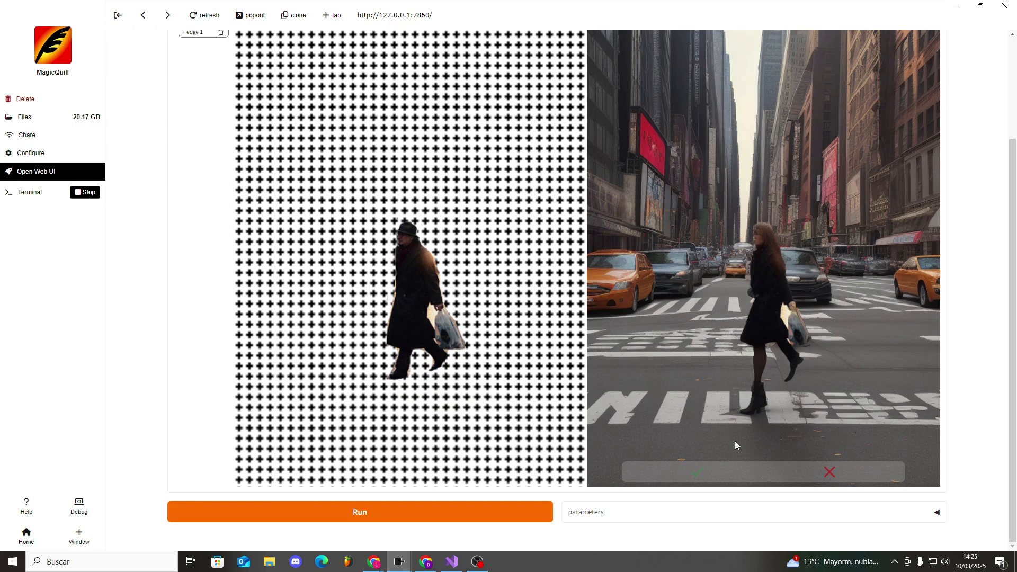
click(716, 515)
scroll(722, 448, down, 5)
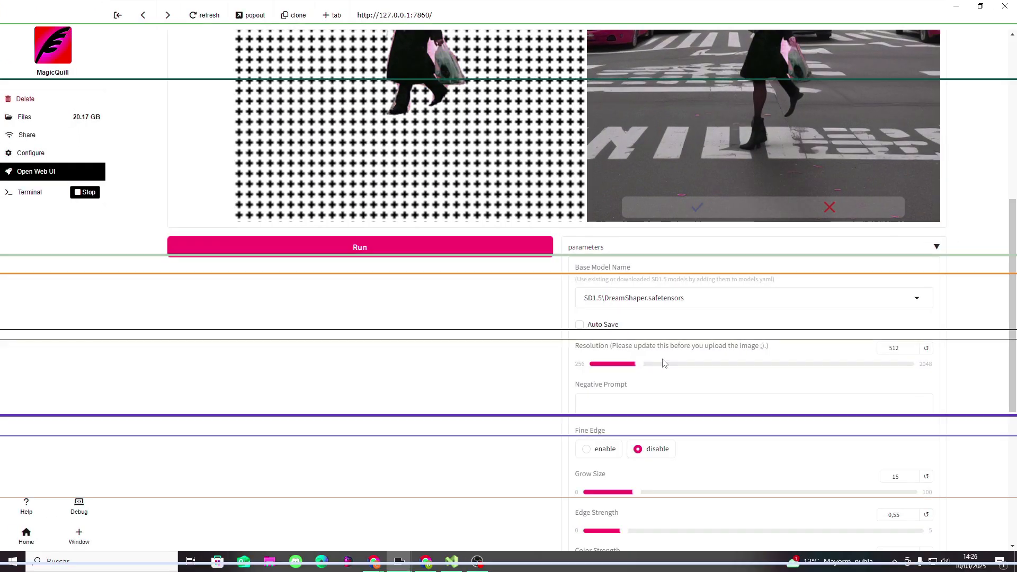
scroll(678, 368, down, 6)
scroll(648, 404, up, 6)
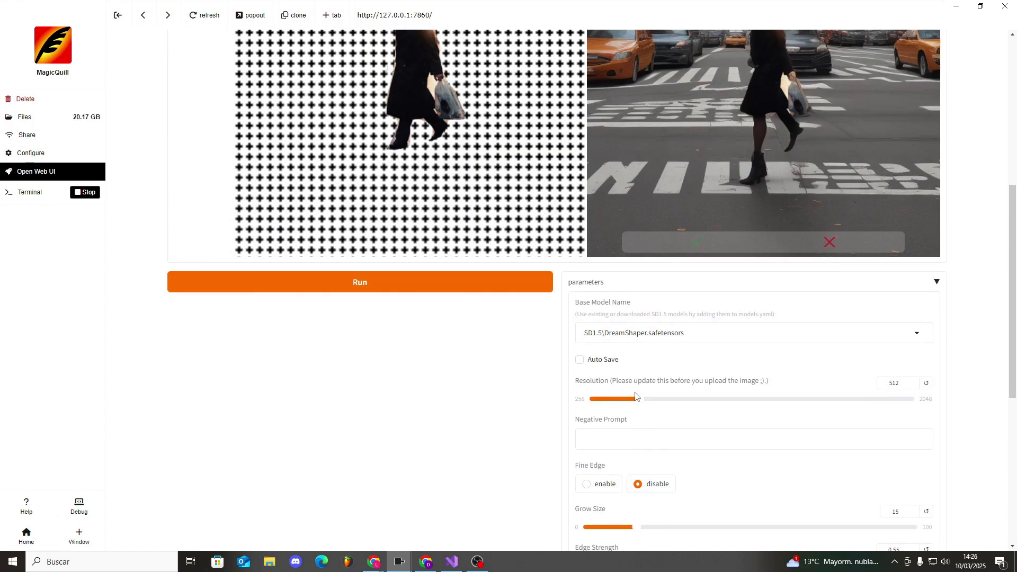
scroll(638, 393, up, 5)
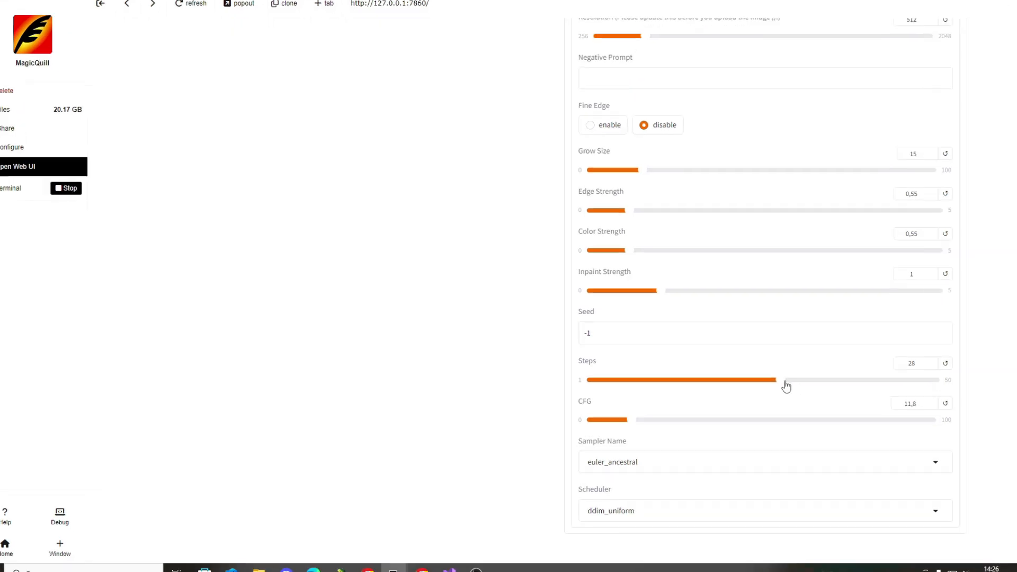
drag(784, 381, 834, 402)
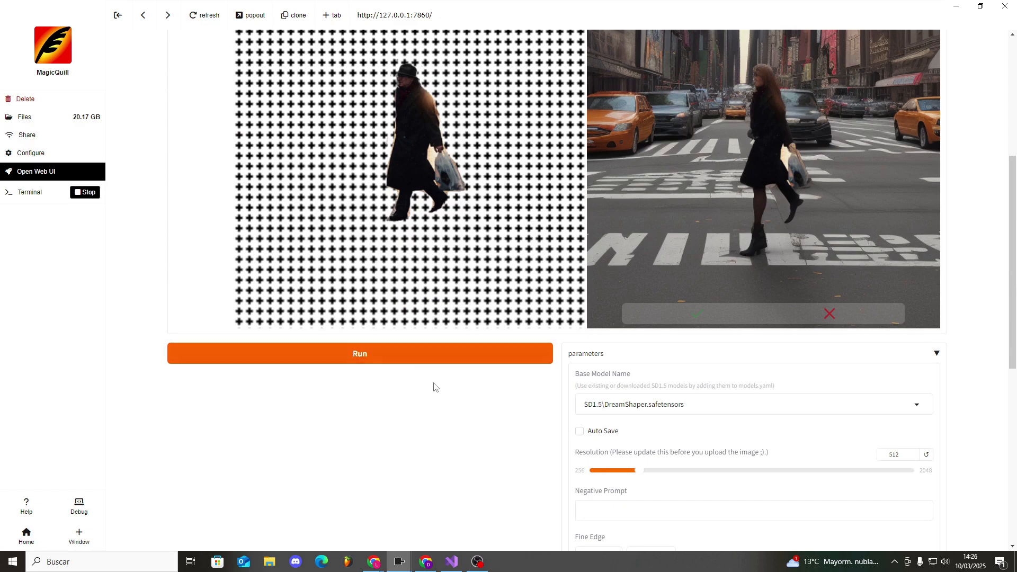
Step: Examine the masked knit-hat portrait and compare it with its generated New York city background
scroll(434, 386, up, 5)
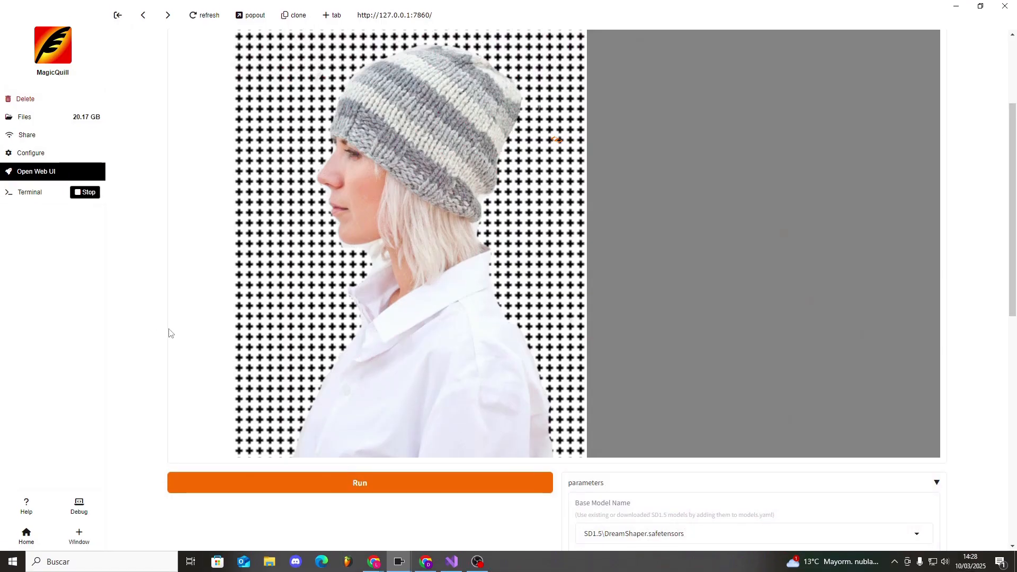
scroll(161, 334, up, 3)
scroll(414, 308, down, 4)
scroll(209, 268, up, 4)
scroll(210, 267, down, 1)
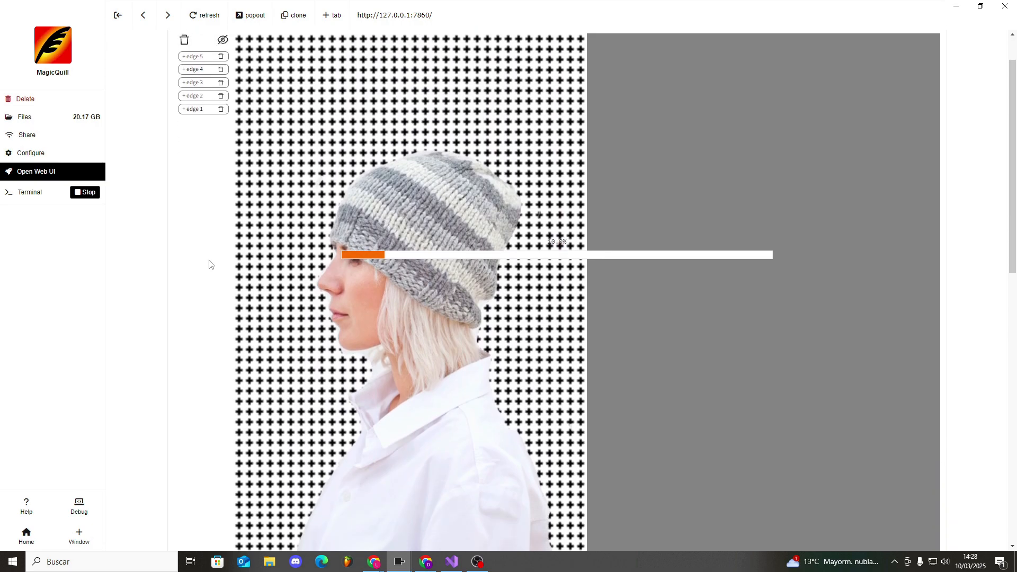
scroll(598, 287, up, 2)
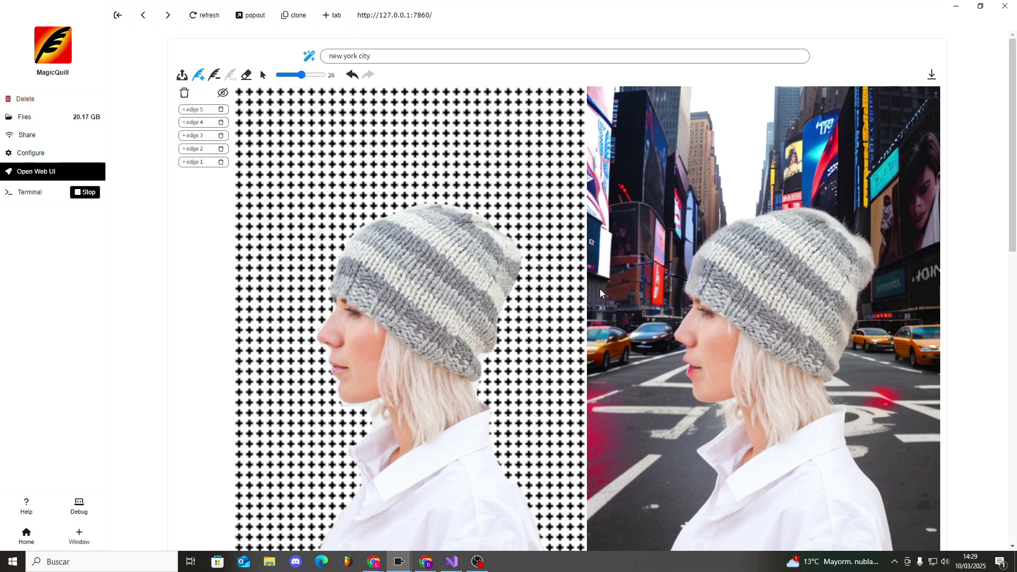
scroll(603, 297, down, 5)
scroll(605, 297, up, 5)
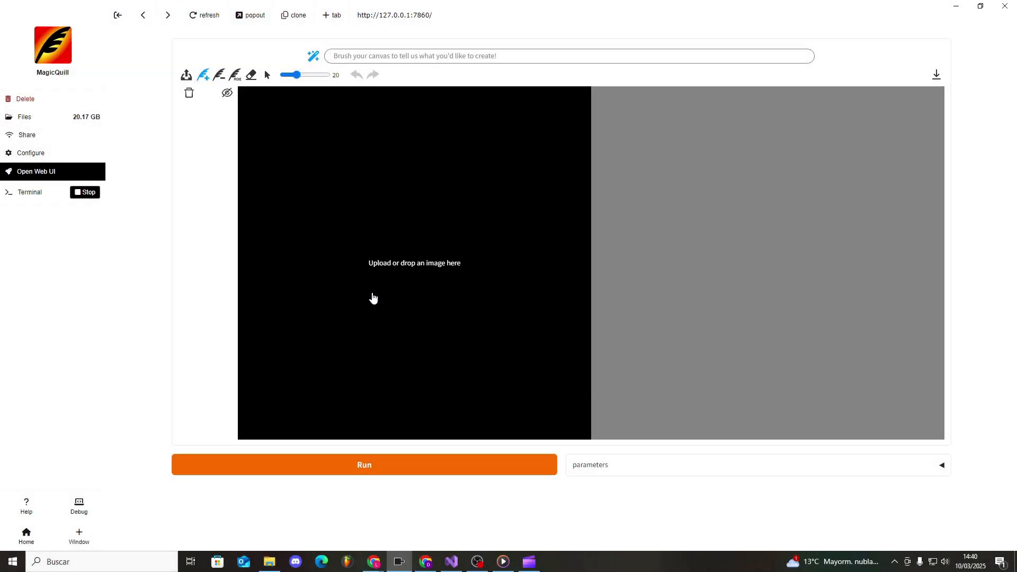
Step: Upload the newest Unsplash JPG from the Descargas folder and mask the woman's glasses with the add brush
click(394, 255)
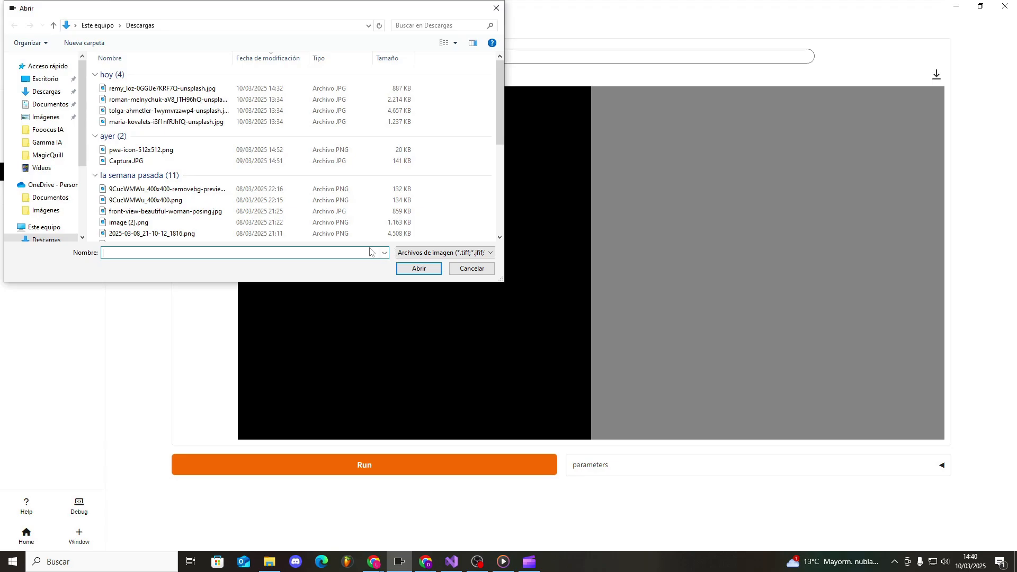
double_click(159, 90)
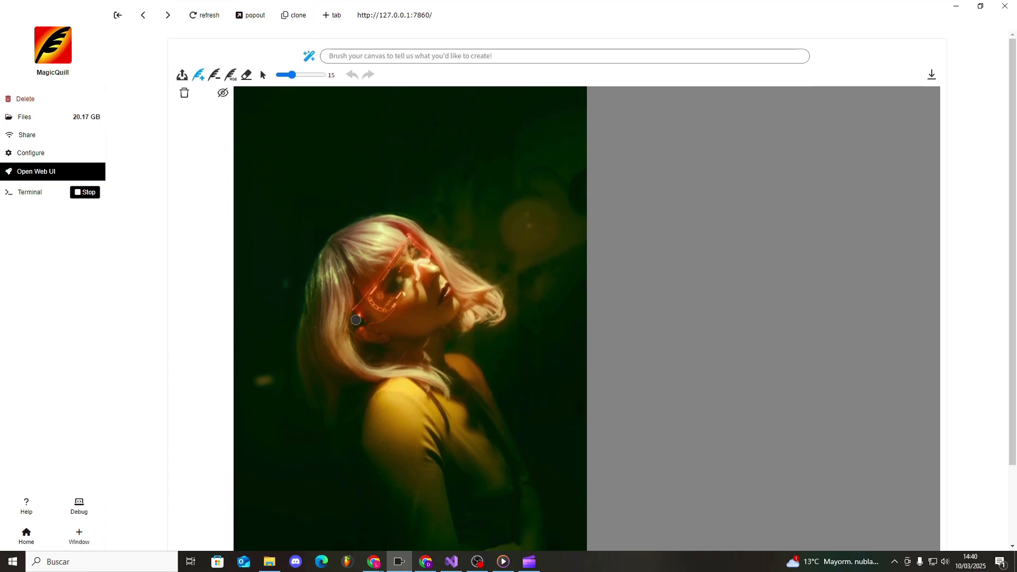
mouse_move(356, 315)
mouse_down()
mouse_move(353, 325)
mouse_move(368, 321)
mouse_up()
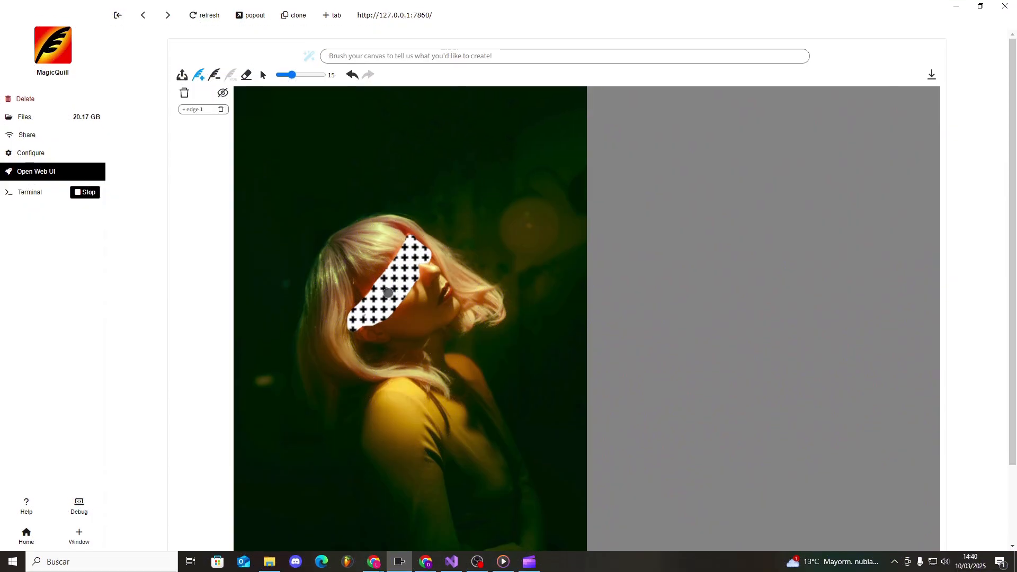
Step: Edit the suggested prompt for the masked glasses and run the generation
drag(361, 54, 301, 59)
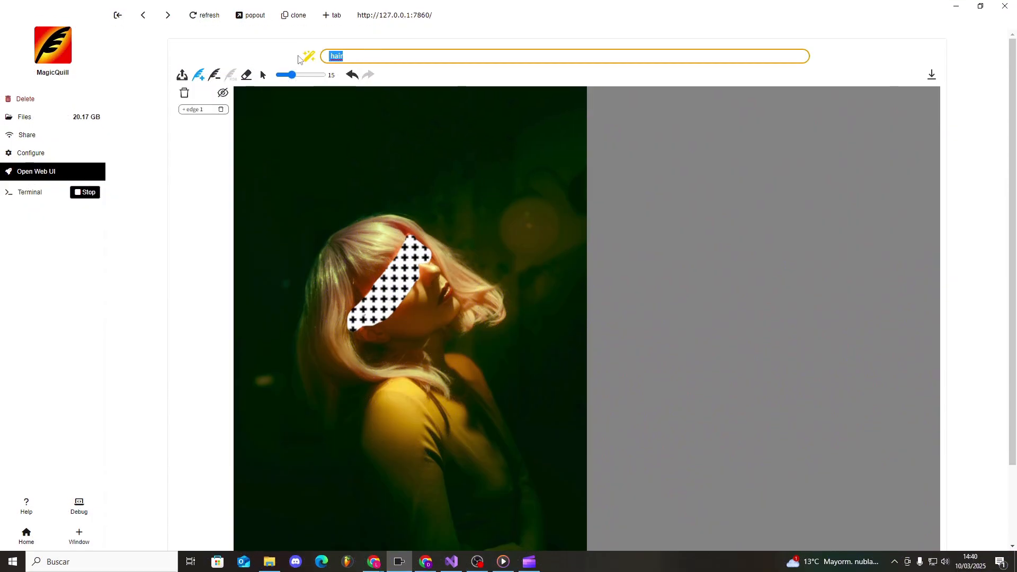
click(365, 56)
scroll(332, 163, down, 2)
click(477, 459)
scroll(477, 459, up, 2)
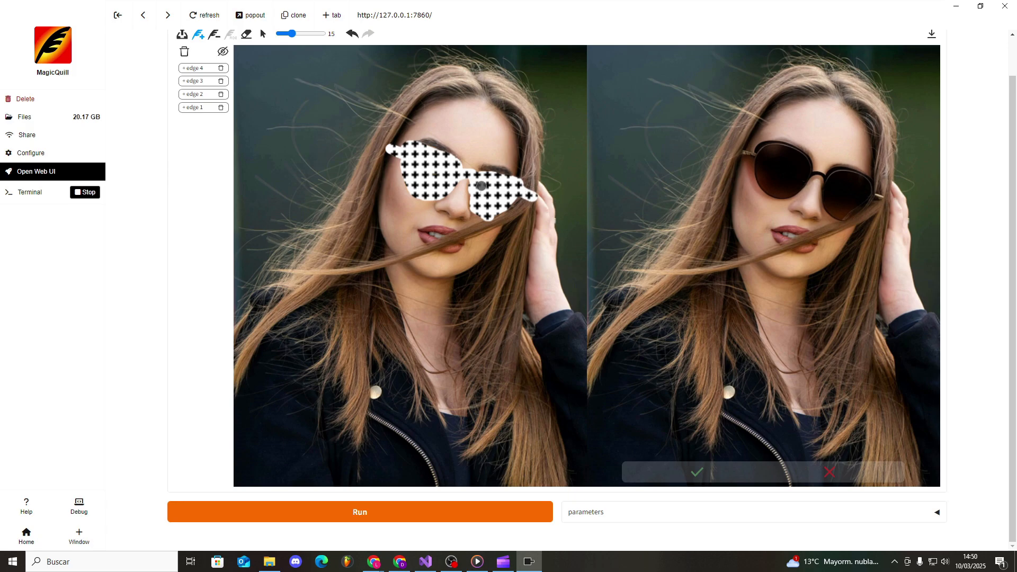
scroll(399, 182, up, 1)
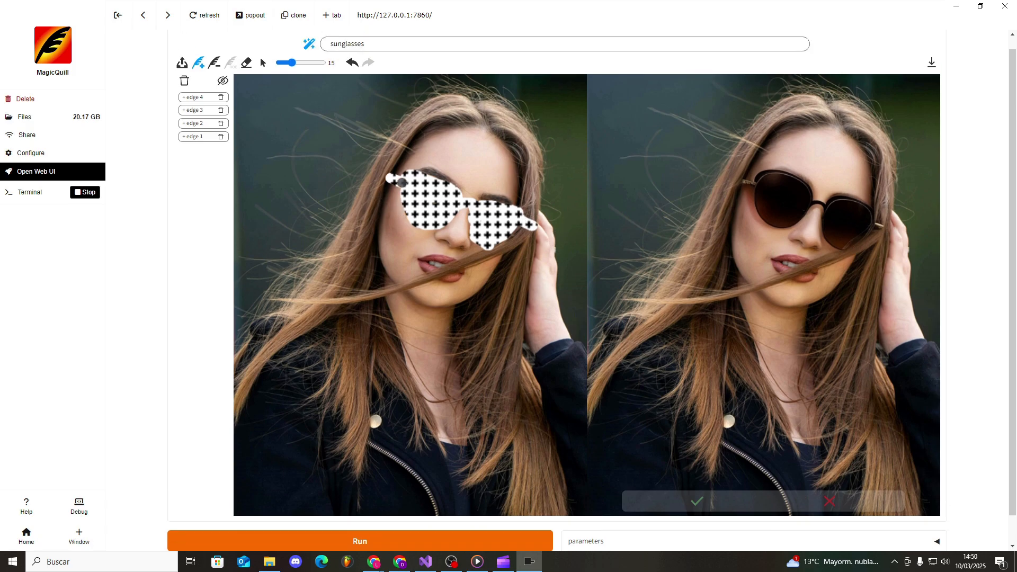